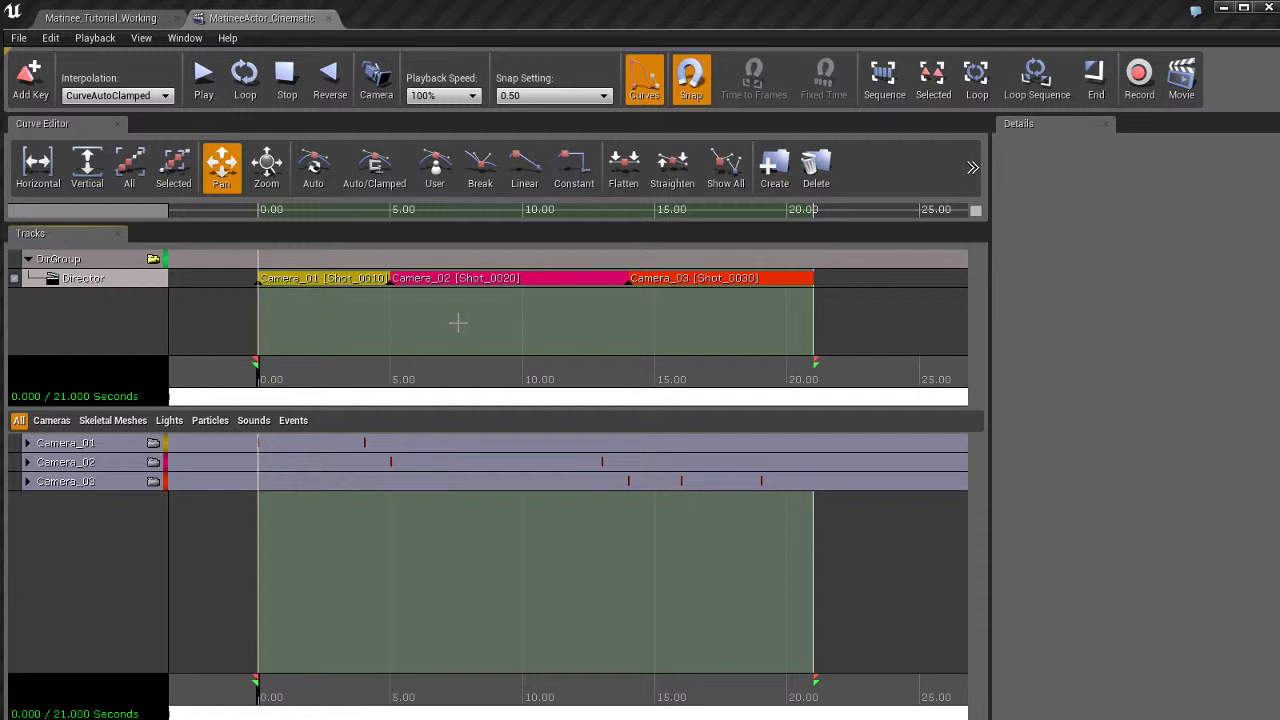
Add a Fade track to the director group and place Fade keys at 0 and 1 second.
{"action": "left_click", "coordinate": [121, 262]}
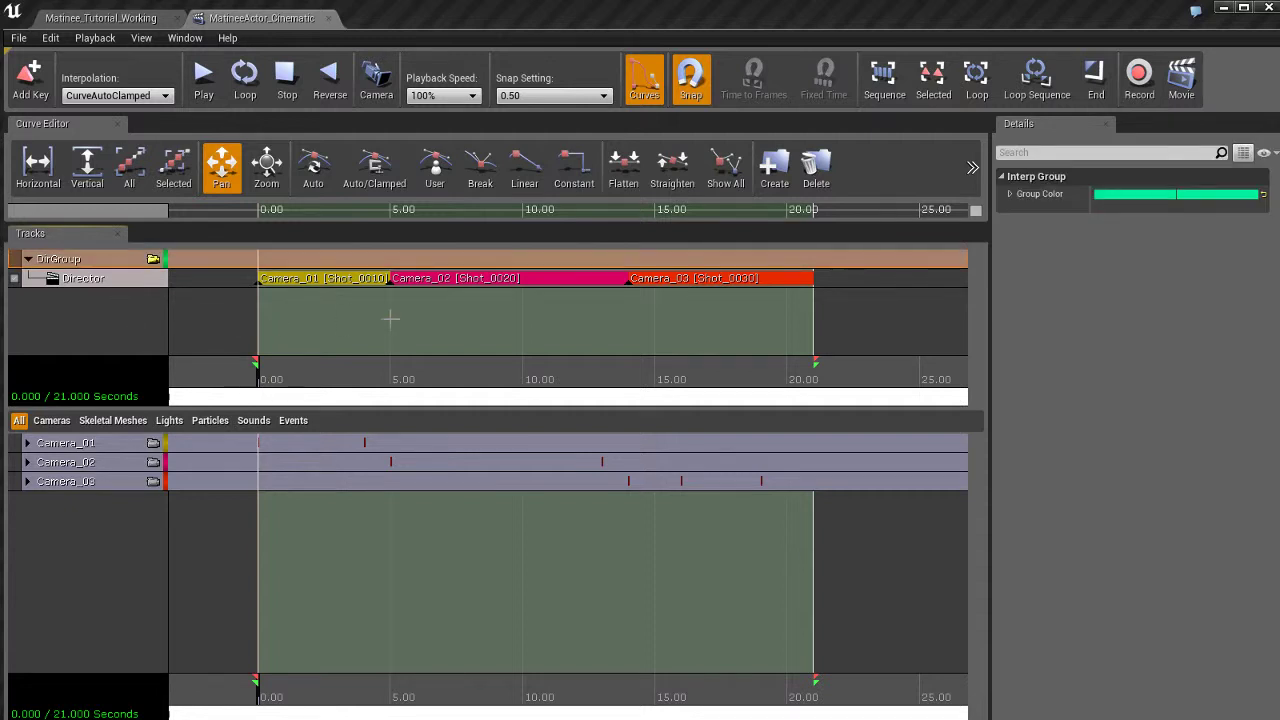
{"action": "right_click", "coordinate": [118, 261]}
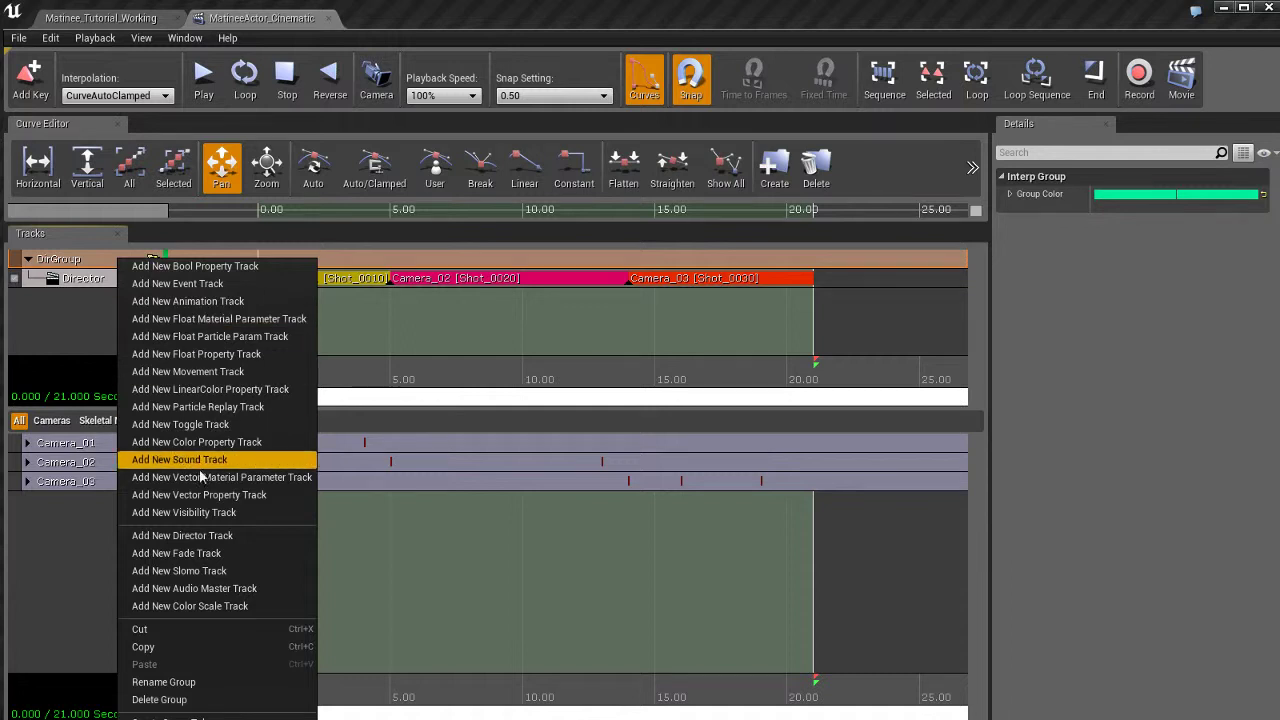
{"action": "left_click", "coordinate": [190, 555]}
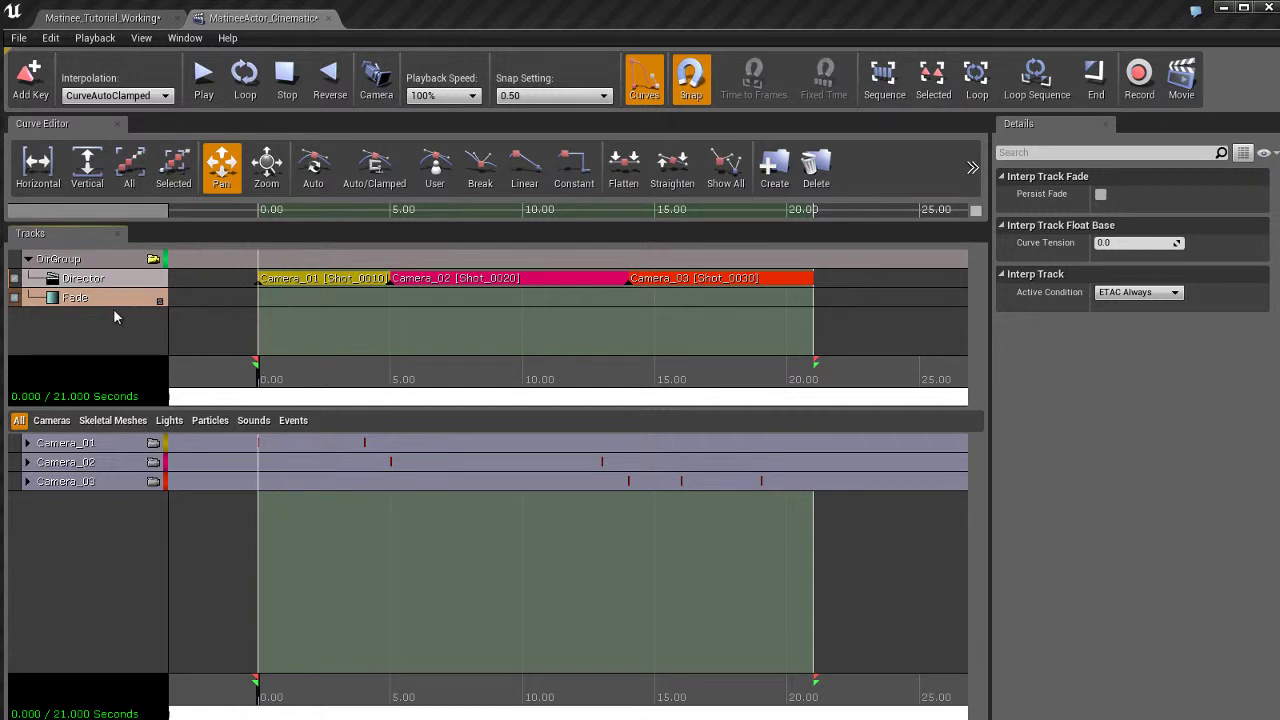
{"action": "key", "text": "Return"}
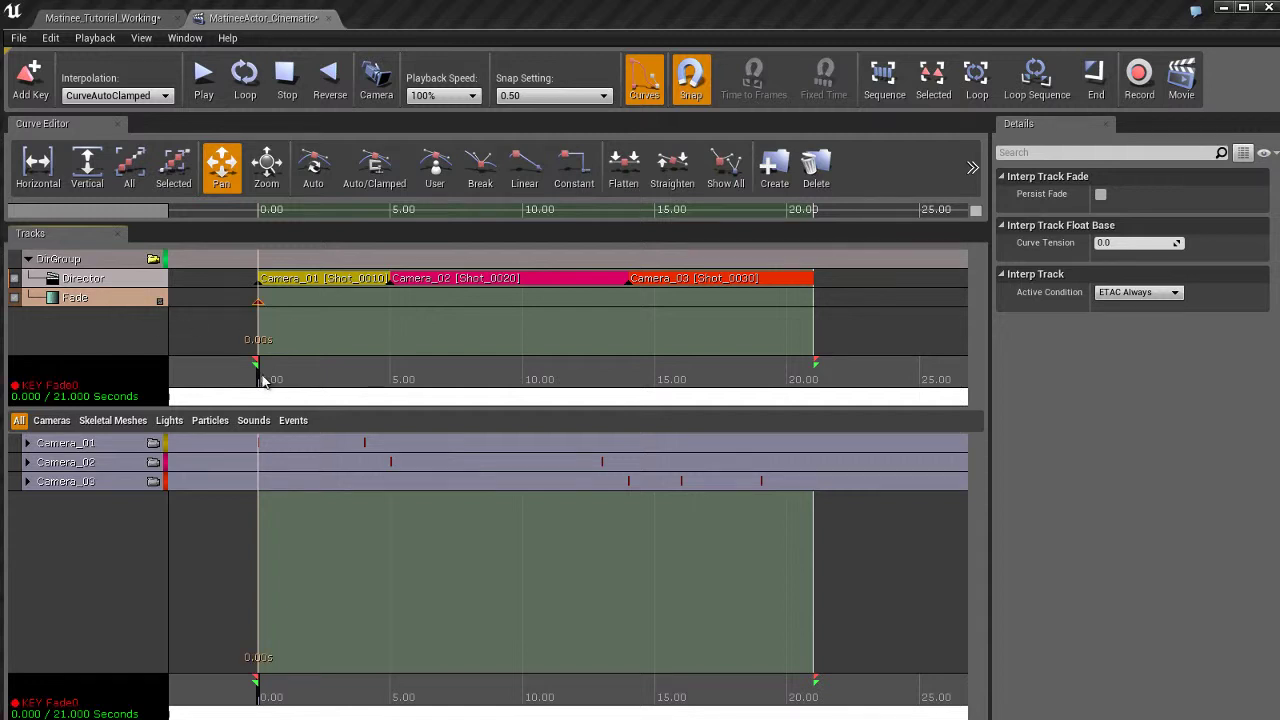
{"action": "mouse_move", "coordinate": [263, 381]}
{"action": "left_mouse_down"}
{"action": "mouse_move", "coordinate": [299, 381]}
{"action": "mouse_move", "coordinate": [286, 379]}
{"action": "left_mouse_up"}
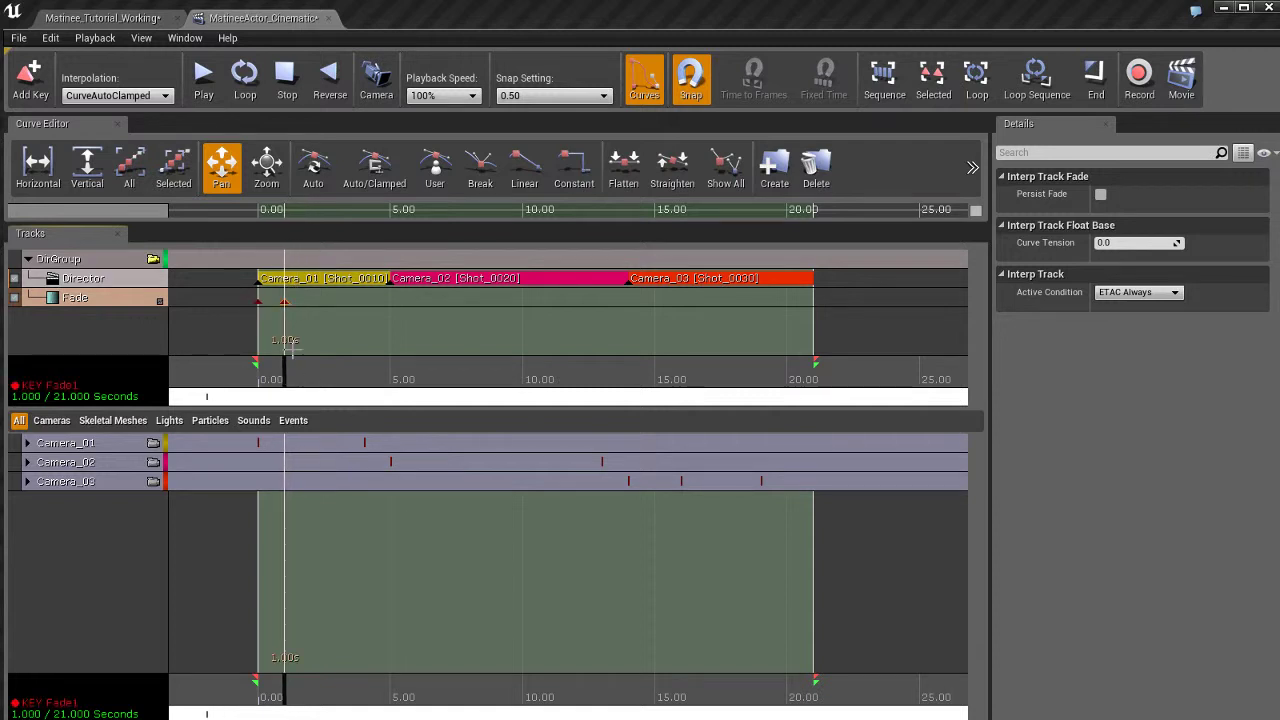
{"action": "left_click", "coordinate": [257, 302]}
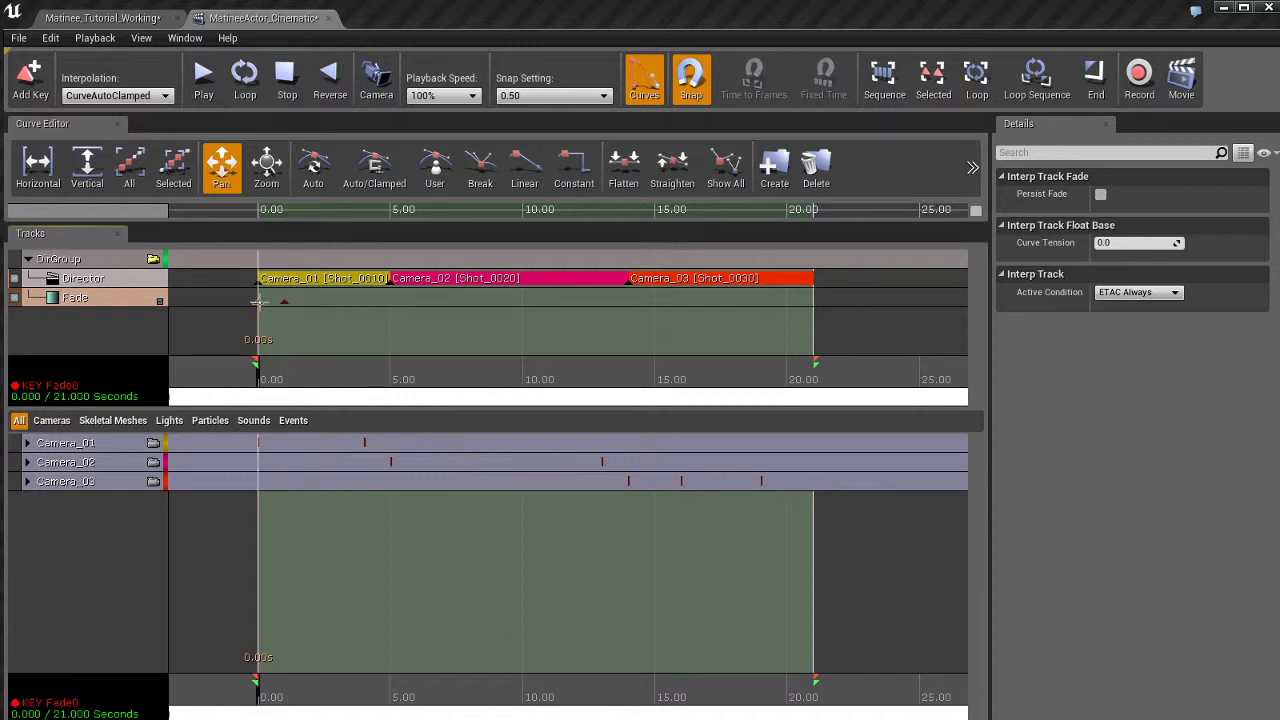
{"action": "right_click", "coordinate": [257, 302]}
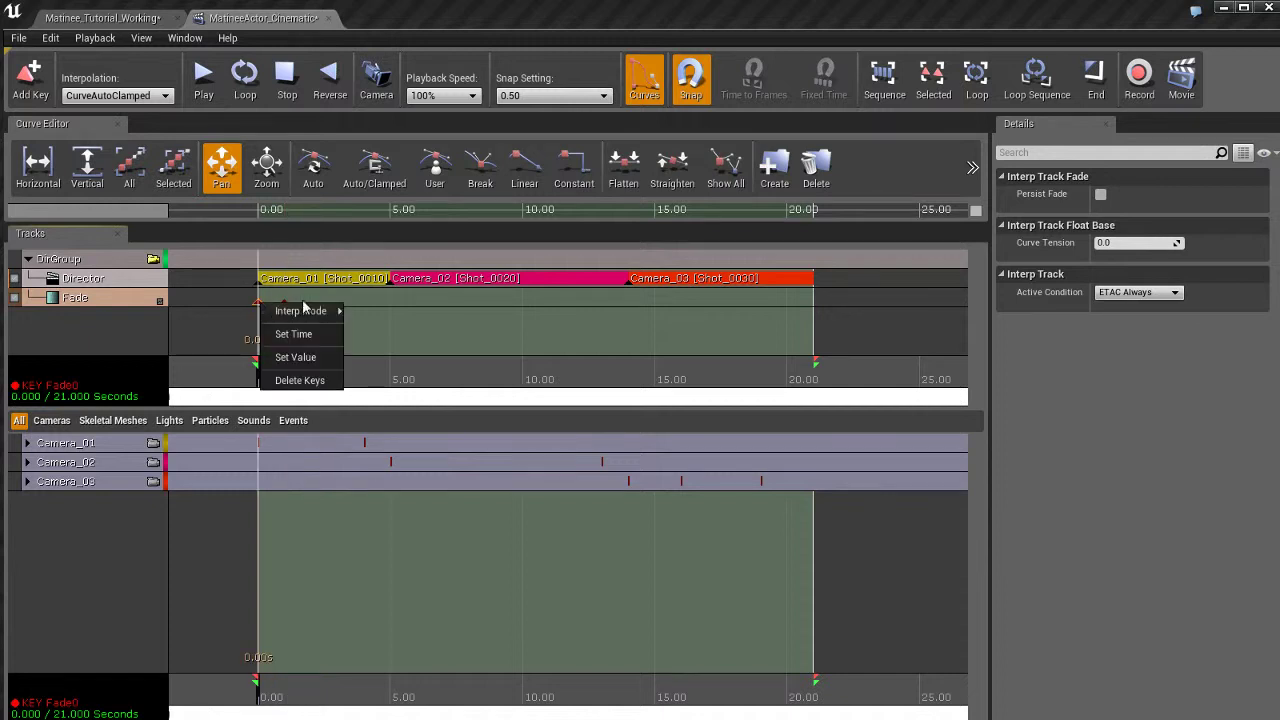
{"action": "left_click", "coordinate": [313, 358]}
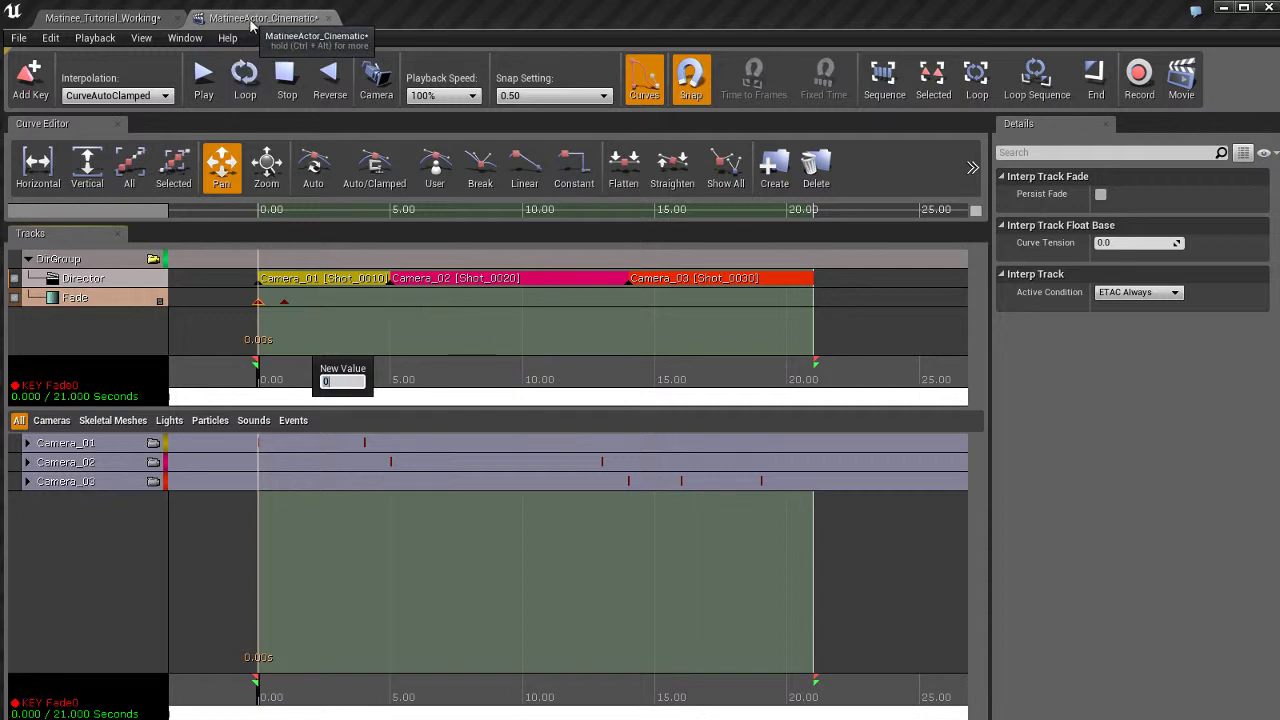
Float the Matinee window over the level editor, narrow the Modes area, and enlarge the director tracks so the Fade keys and viewport are both visible.
{"action": "left_click_drag", "start_coordinate": [252, 20], "coordinate": [715, 48]}
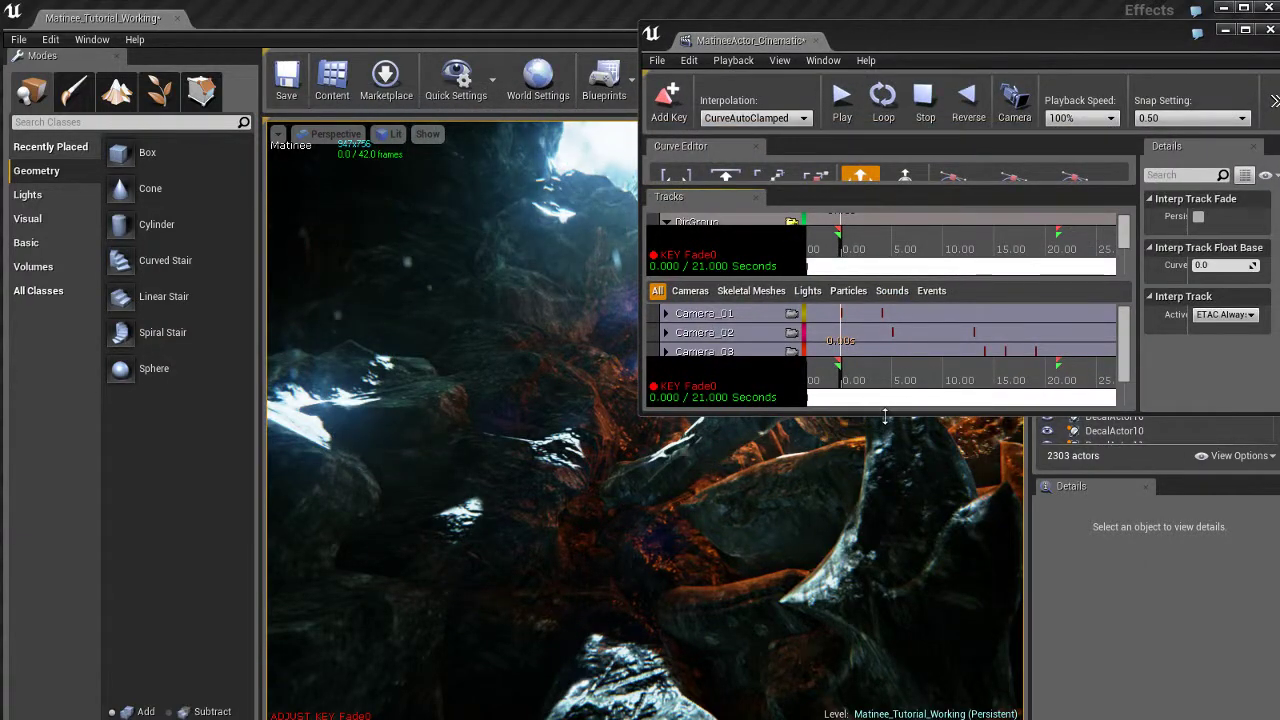
{"action": "left_click_drag", "start_coordinate": [885, 416], "coordinate": [885, 558]}
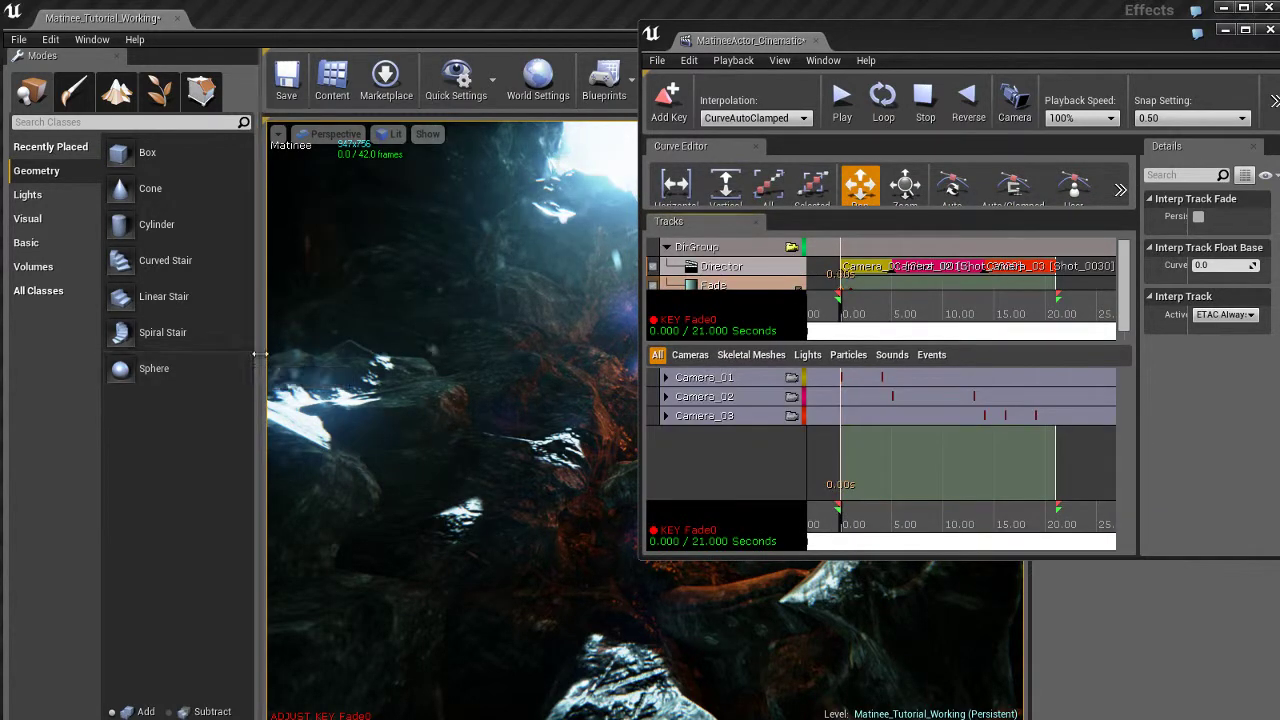
{"action": "left_click_drag", "start_coordinate": [255, 354], "coordinate": [66, 354]}
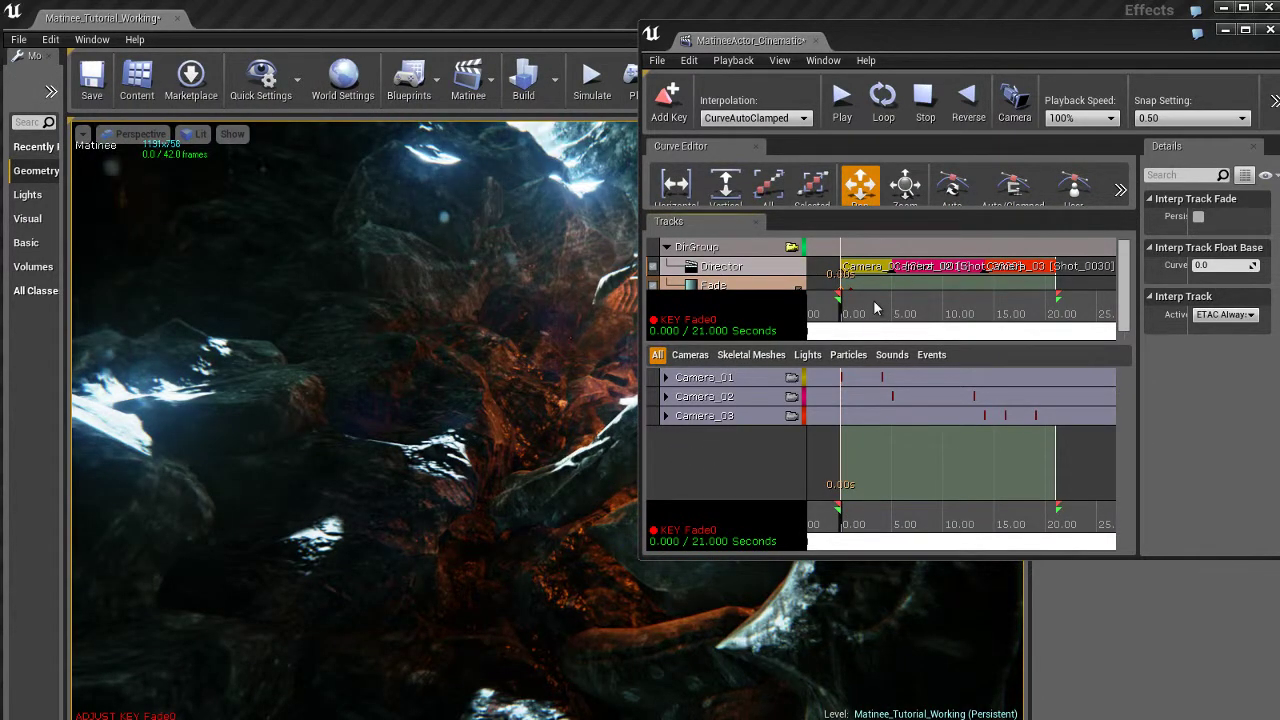
{"action": "left_click_drag", "start_coordinate": [858, 344], "coordinate": [858, 427]}
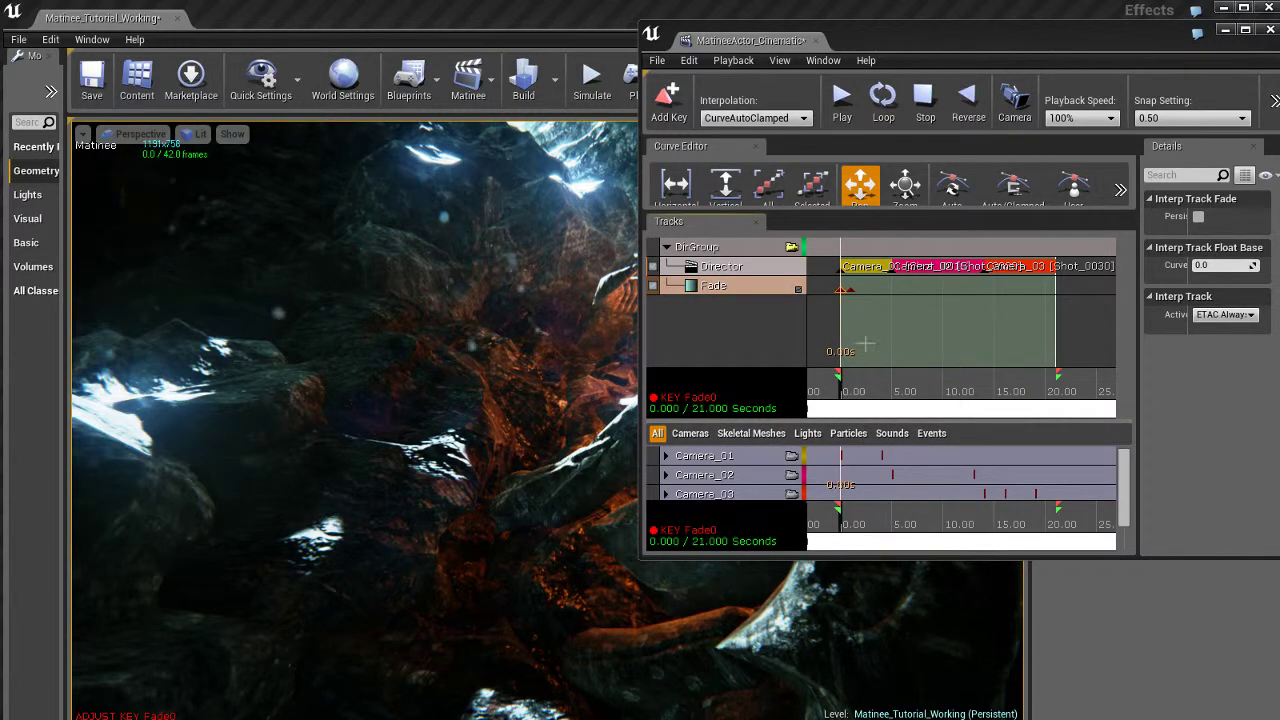
{"action": "scroll", "coordinate": [865, 344], "scroll_direction": "up", "scroll_amount": 4}
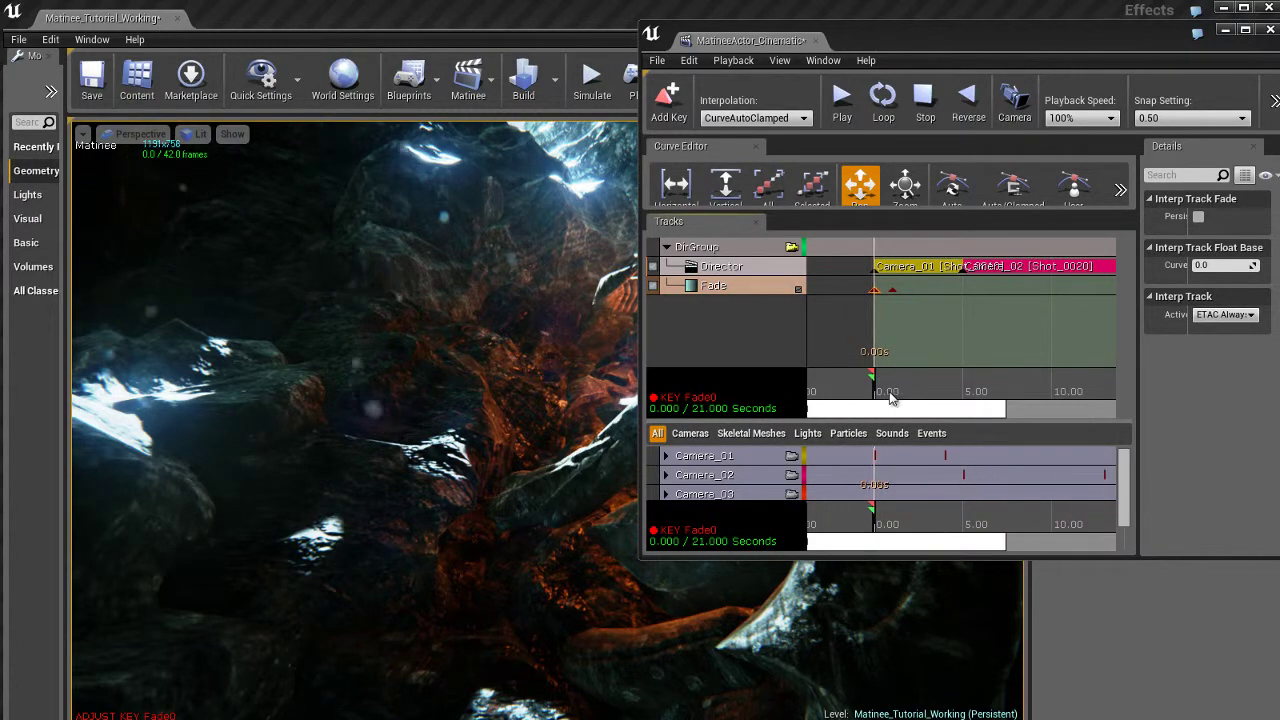
{"action": "left_click", "coordinate": [866, 391]}
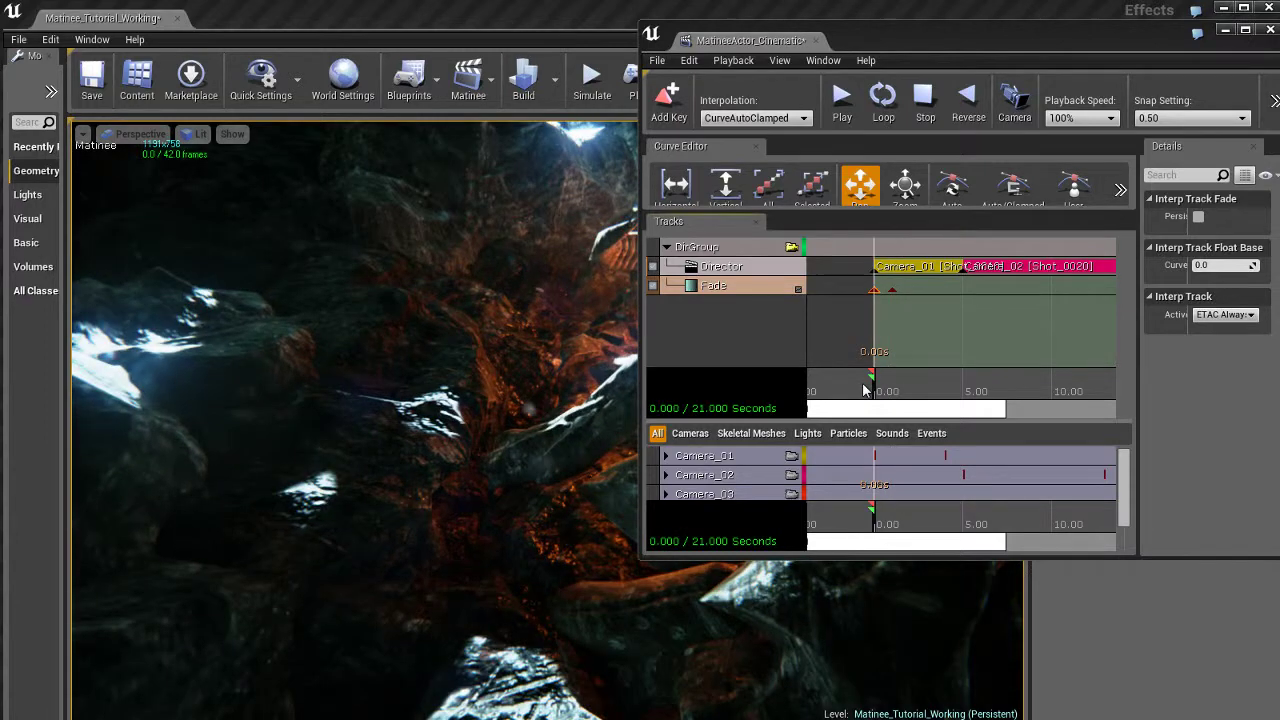
{"action": "right_click", "coordinate": [874, 290]}
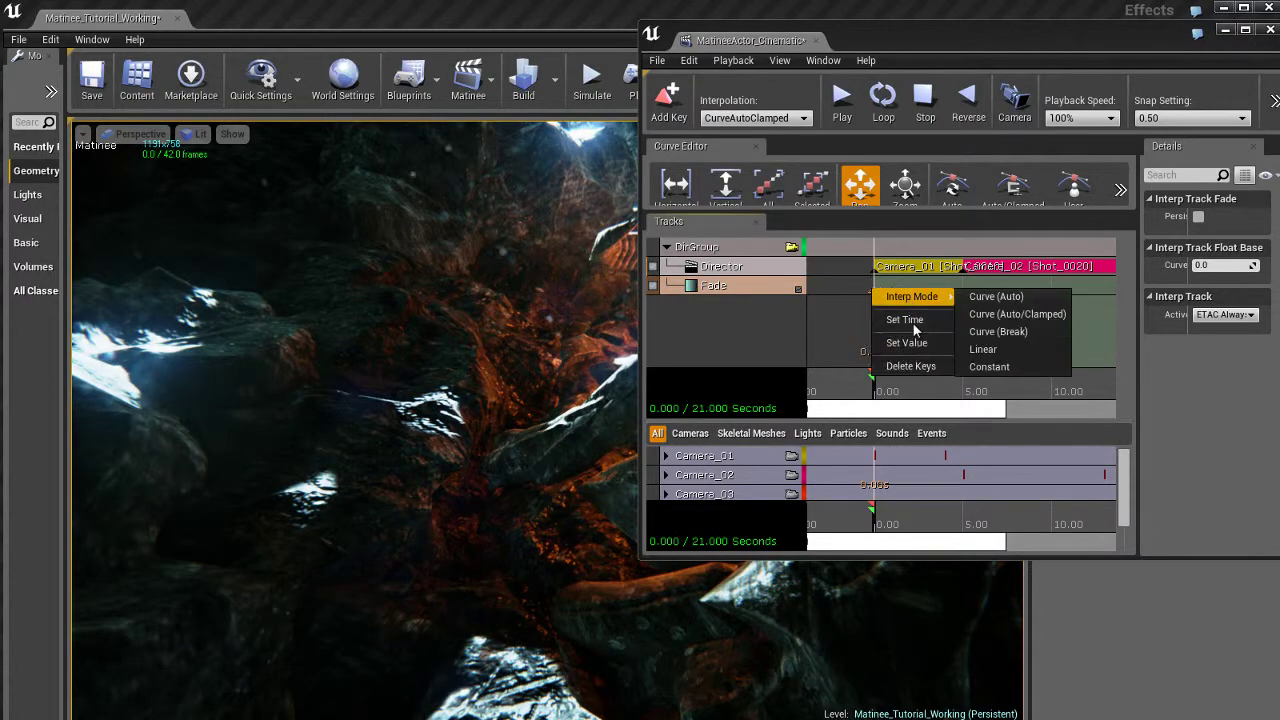
{"action": "left_click", "coordinate": [911, 321]}
{"action": "left_click", "coordinate": [880, 391]}
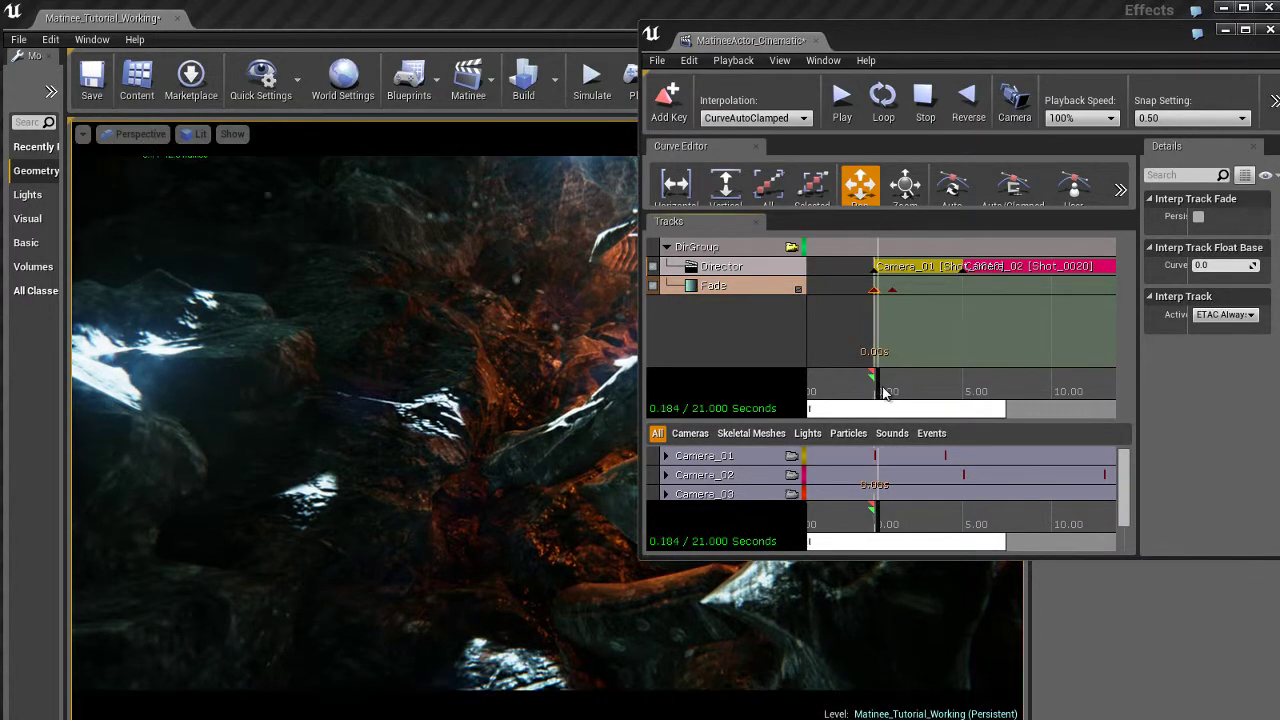
{"action": "left_click", "coordinate": [876, 391]}
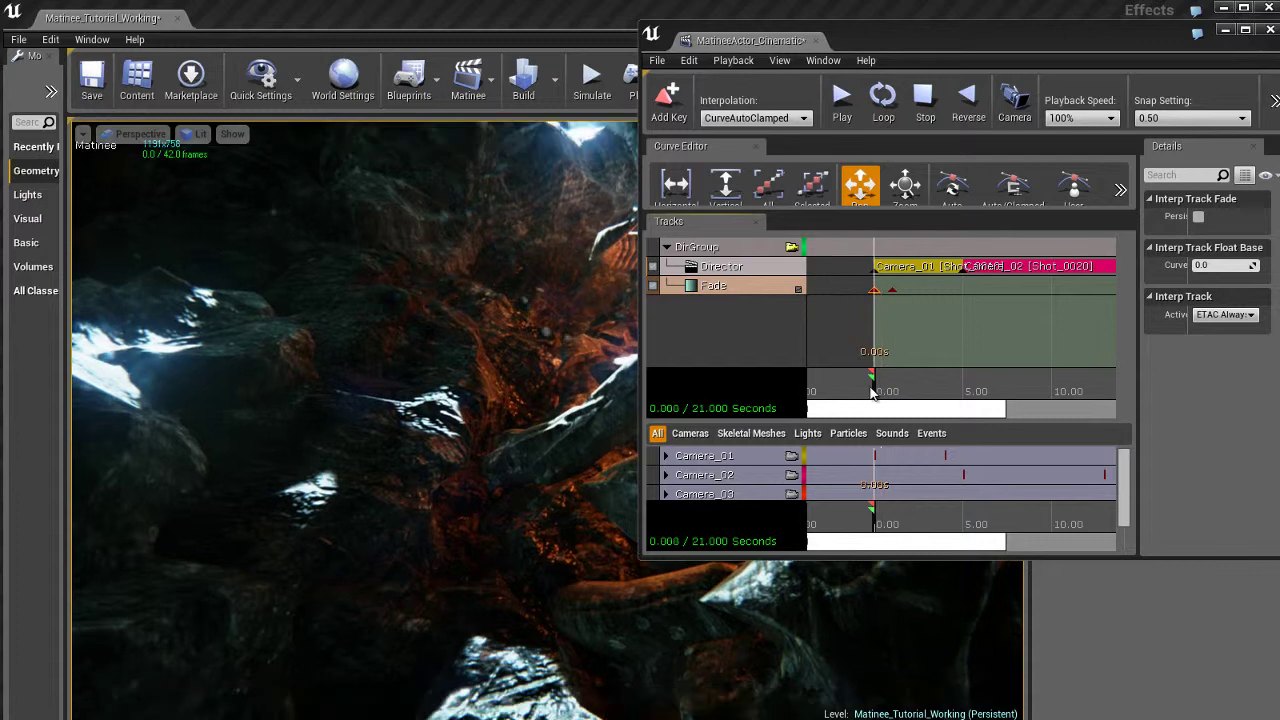
Try a value of 1 on the Fade key at 1 second and scrub the opening second to preview the fade.
{"action": "right_click", "coordinate": [893, 290]}
{"action": "left_click", "coordinate": [928, 344]}
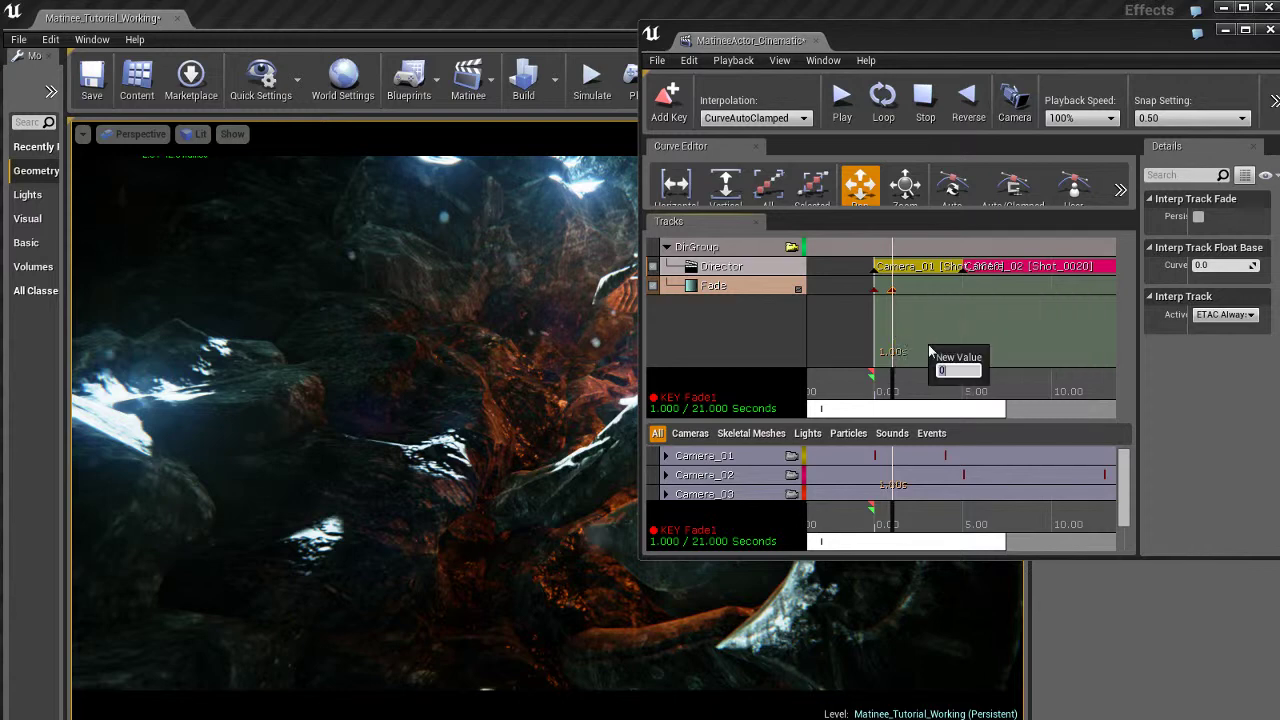
{"action": "key", "text": "Return"}
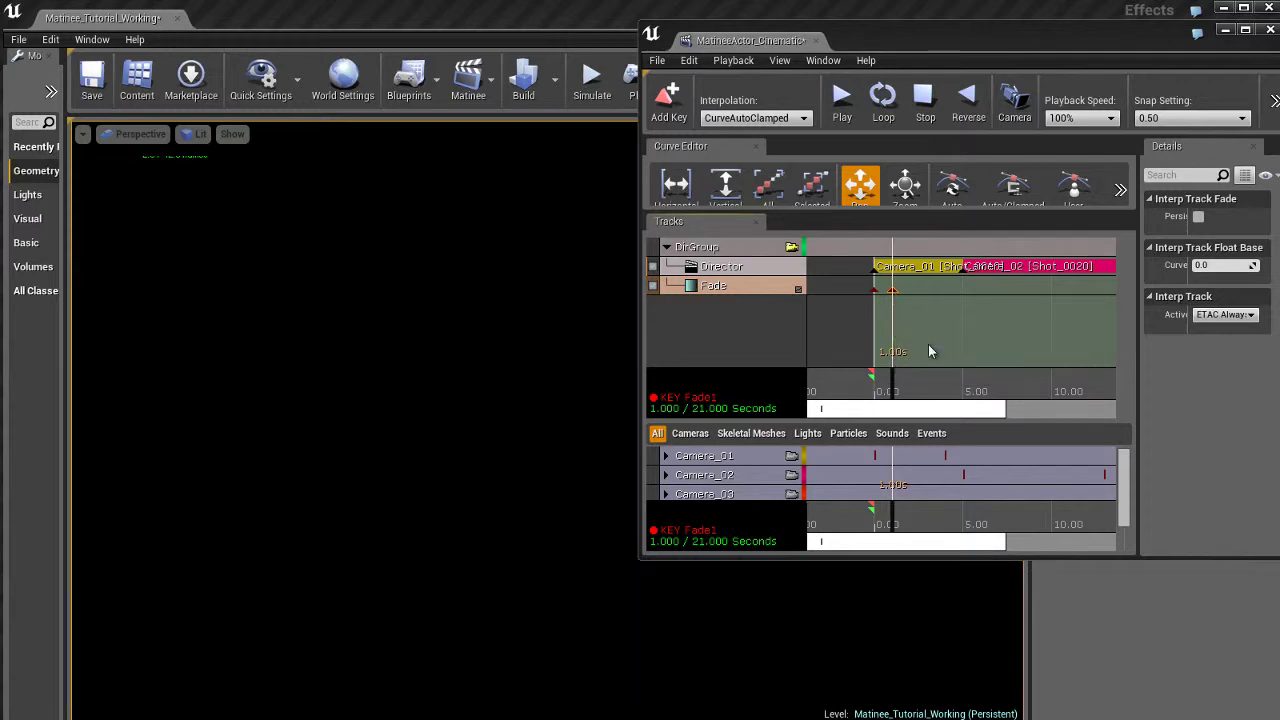
{"action": "left_click", "coordinate": [882, 380]}
{"action": "left_click", "coordinate": [864, 379]}
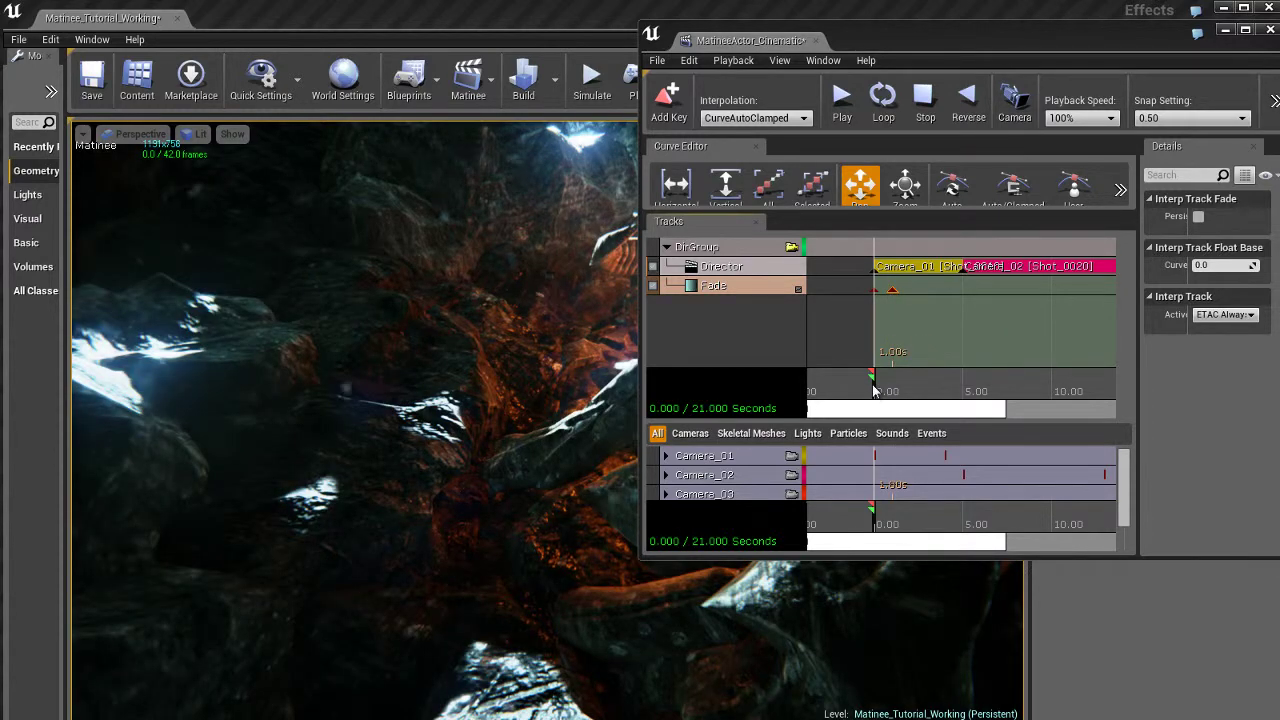
{"action": "left_click_drag", "start_coordinate": [875, 388], "coordinate": [903, 398]}
{"action": "left_click", "coordinate": [875, 290]}
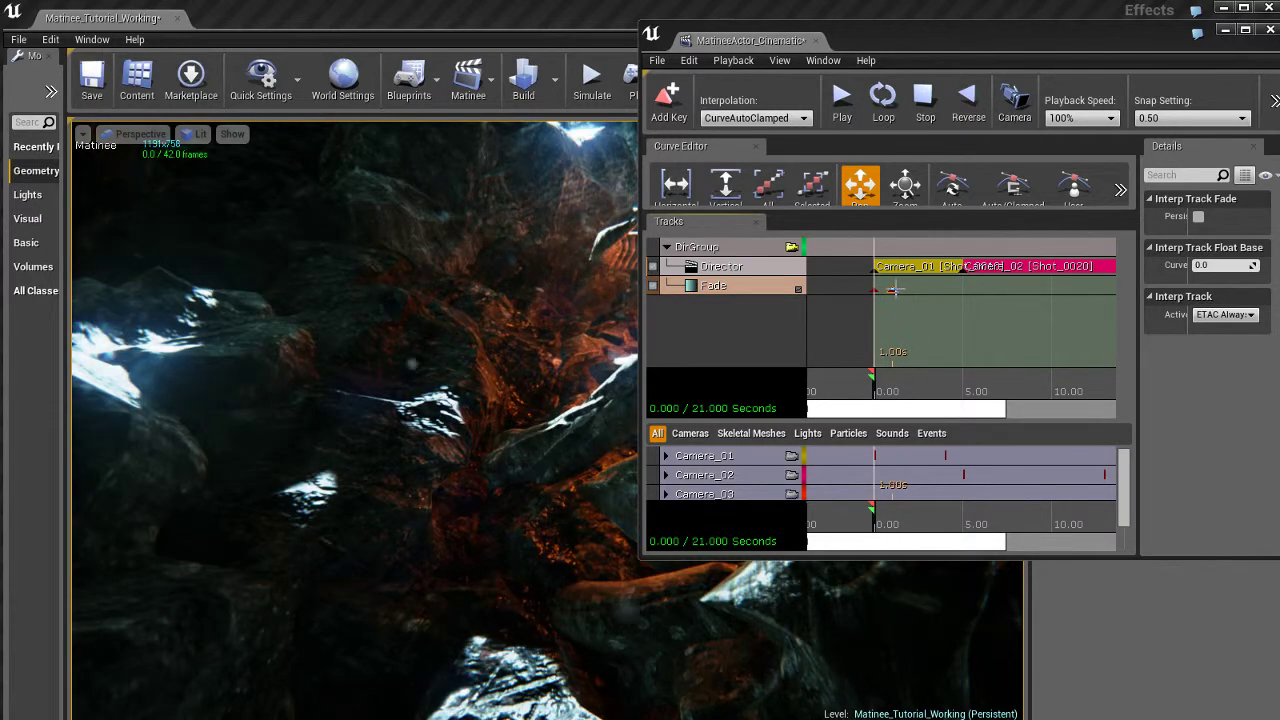
Set the value of the Fade key at 1 second to 0.
{"action": "right_click", "coordinate": [896, 290]}
{"action": "left_click", "coordinate": [930, 343]}
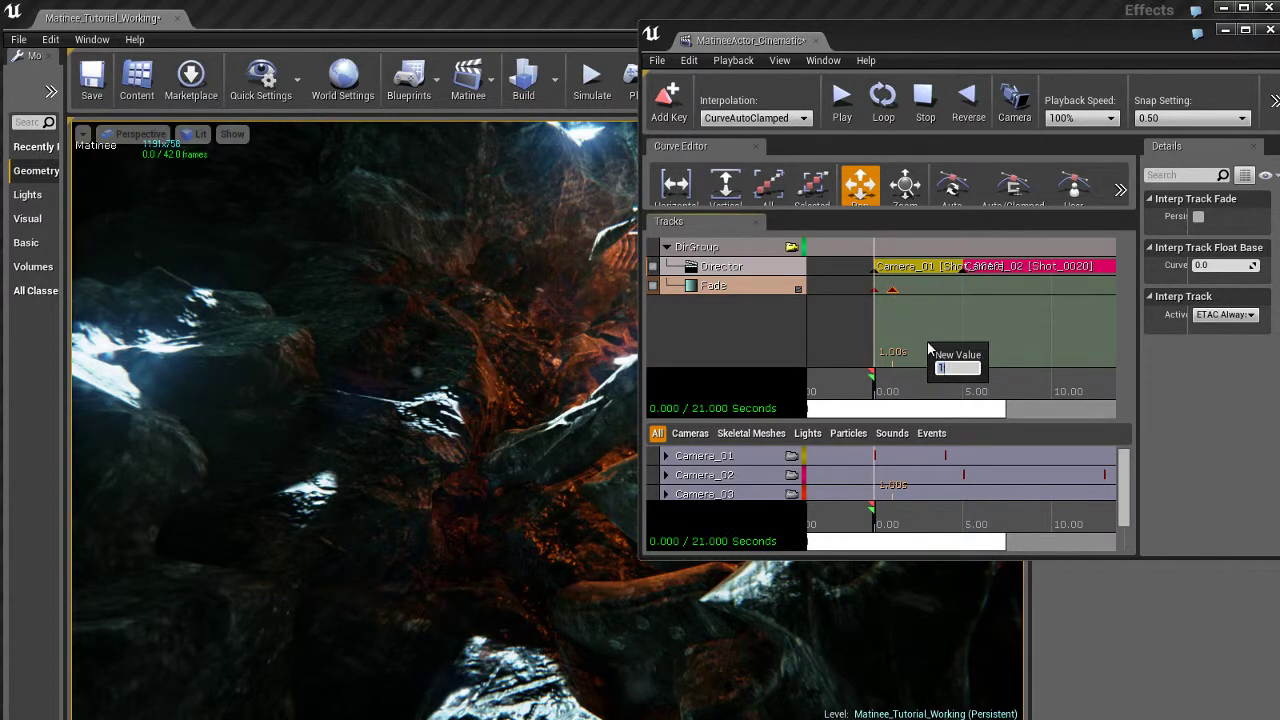
{"action": "type", "text": "0"}
{"action": "key", "text": "Return"}
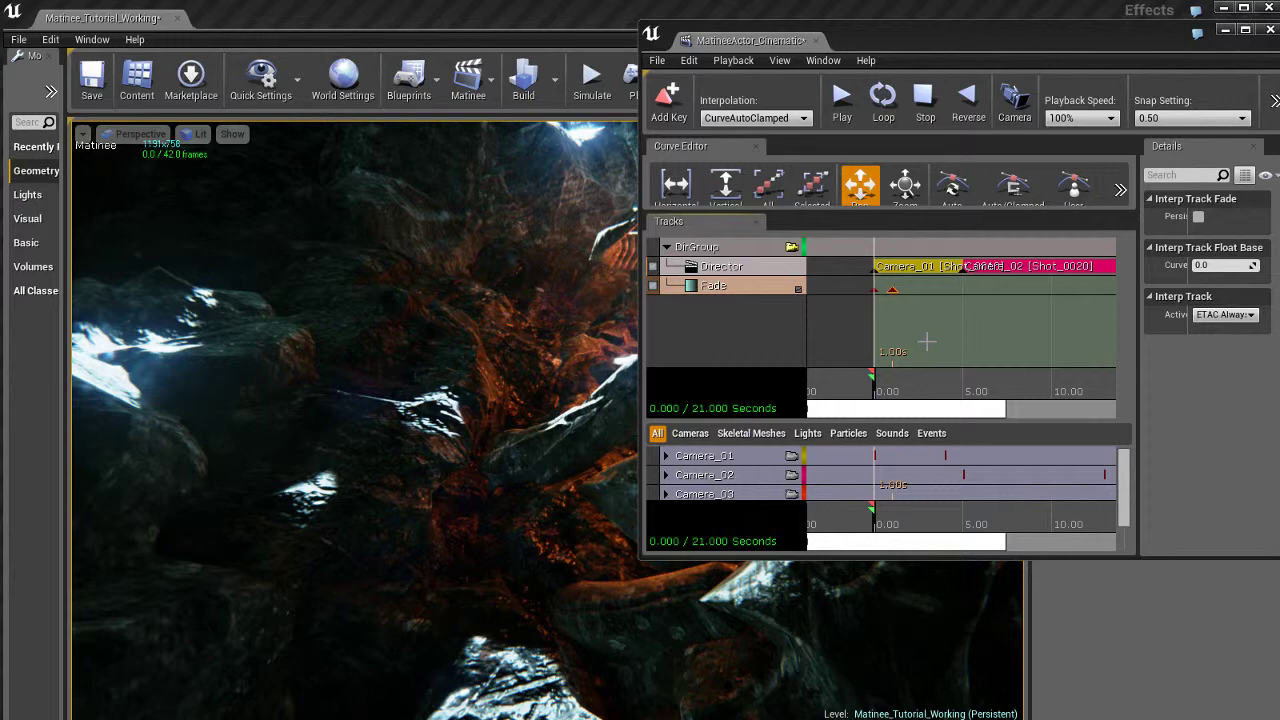
Set the Fade key at 0 seconds to full black and scrub through the first shot to preview the fade-in.
{"action": "right_click", "coordinate": [873, 290]}
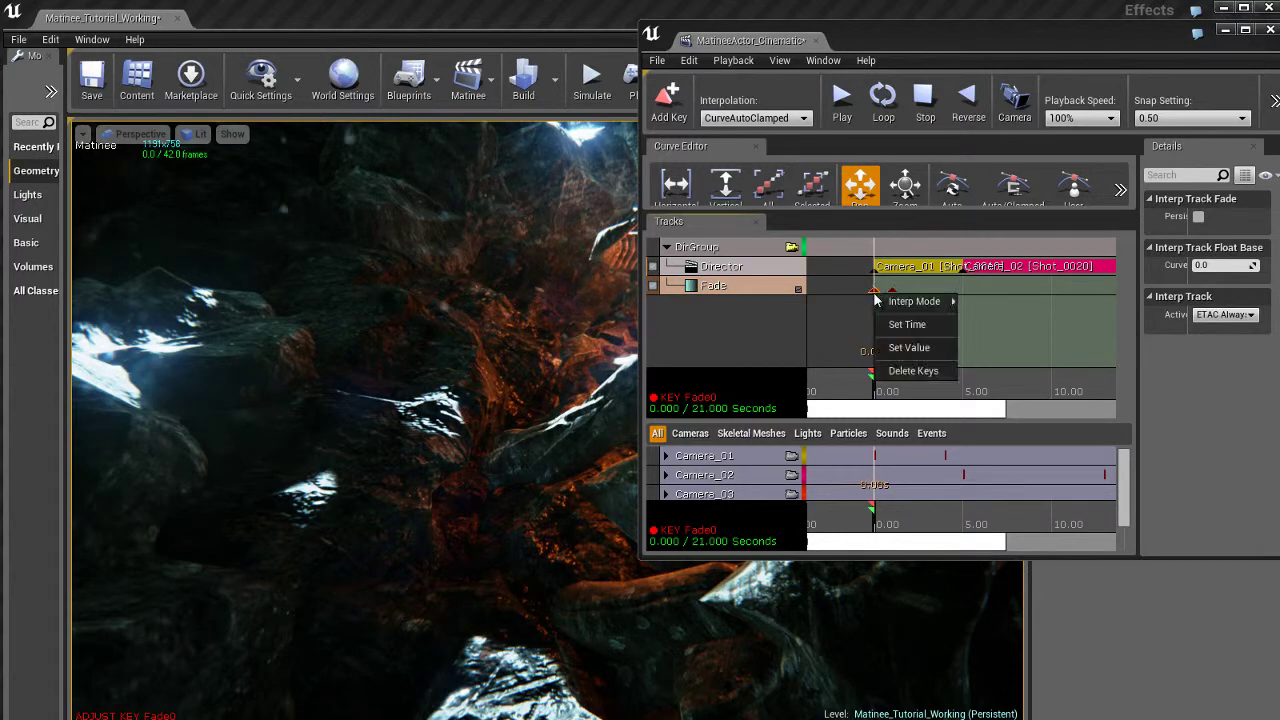
{"action": "left_click", "coordinate": [906, 349]}
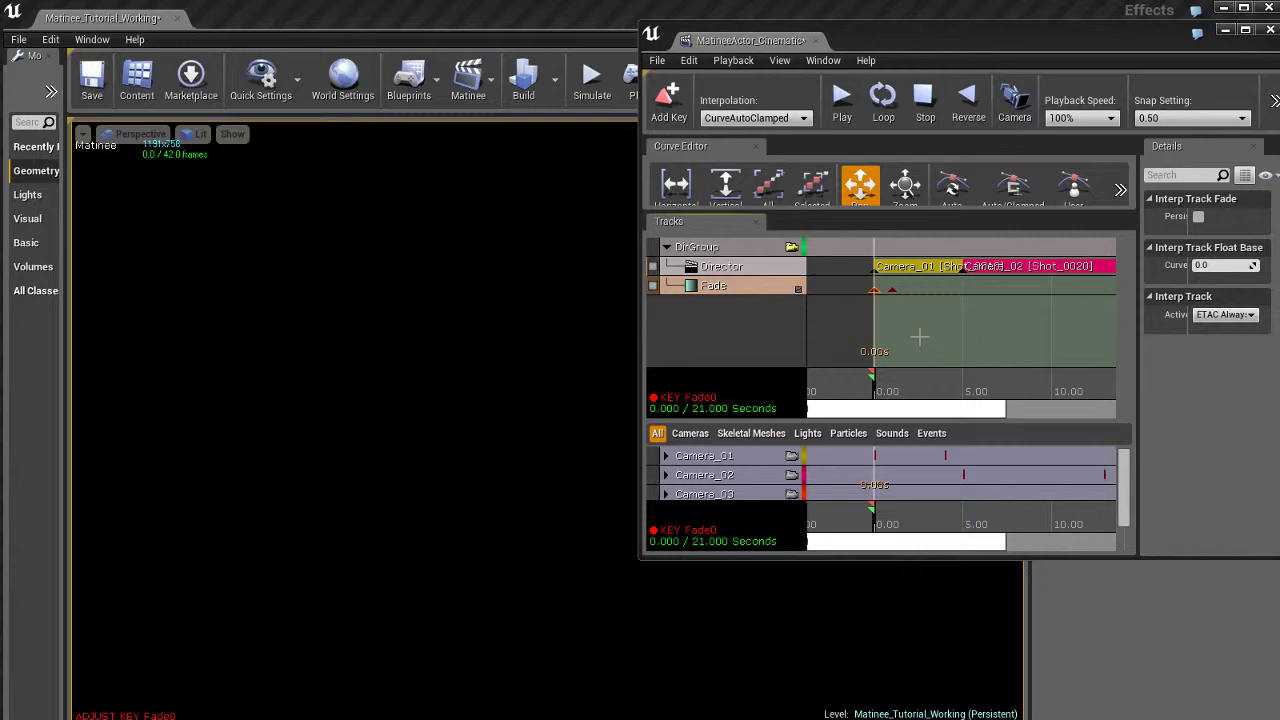
{"action": "left_click", "coordinate": [875, 391]}
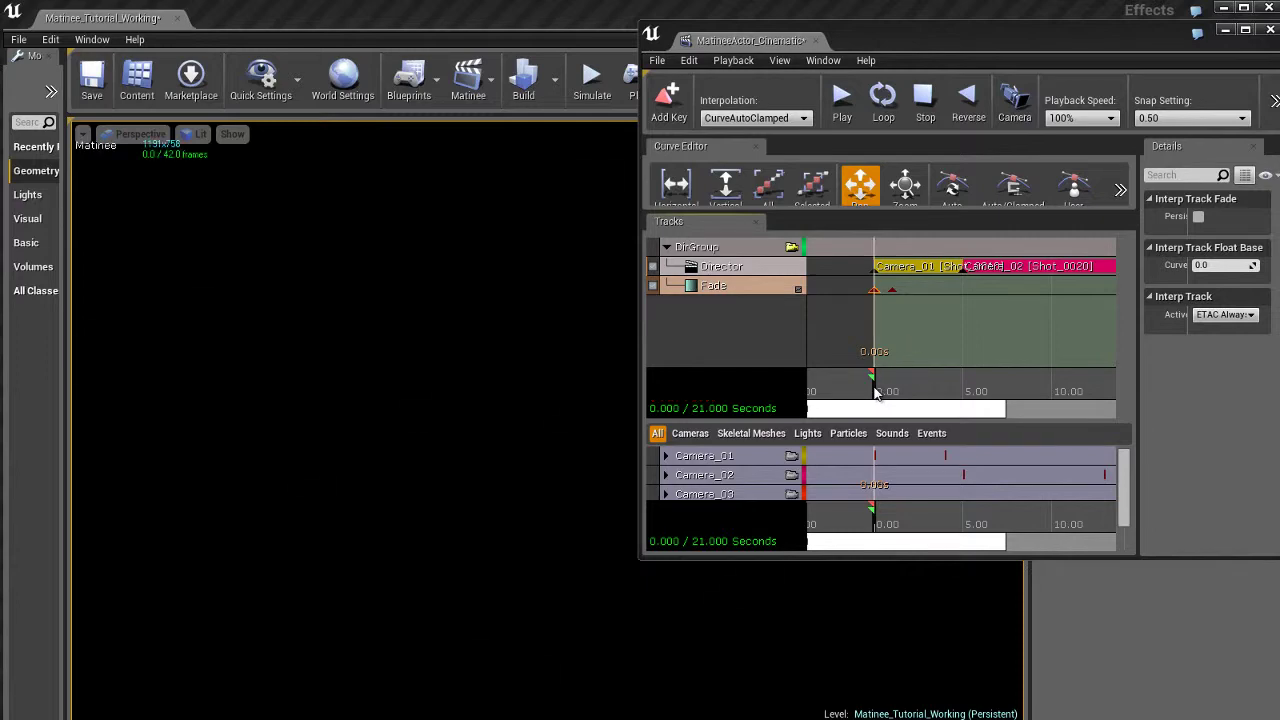
{"action": "left_click_drag", "start_coordinate": [875, 391], "coordinate": [957, 391]}
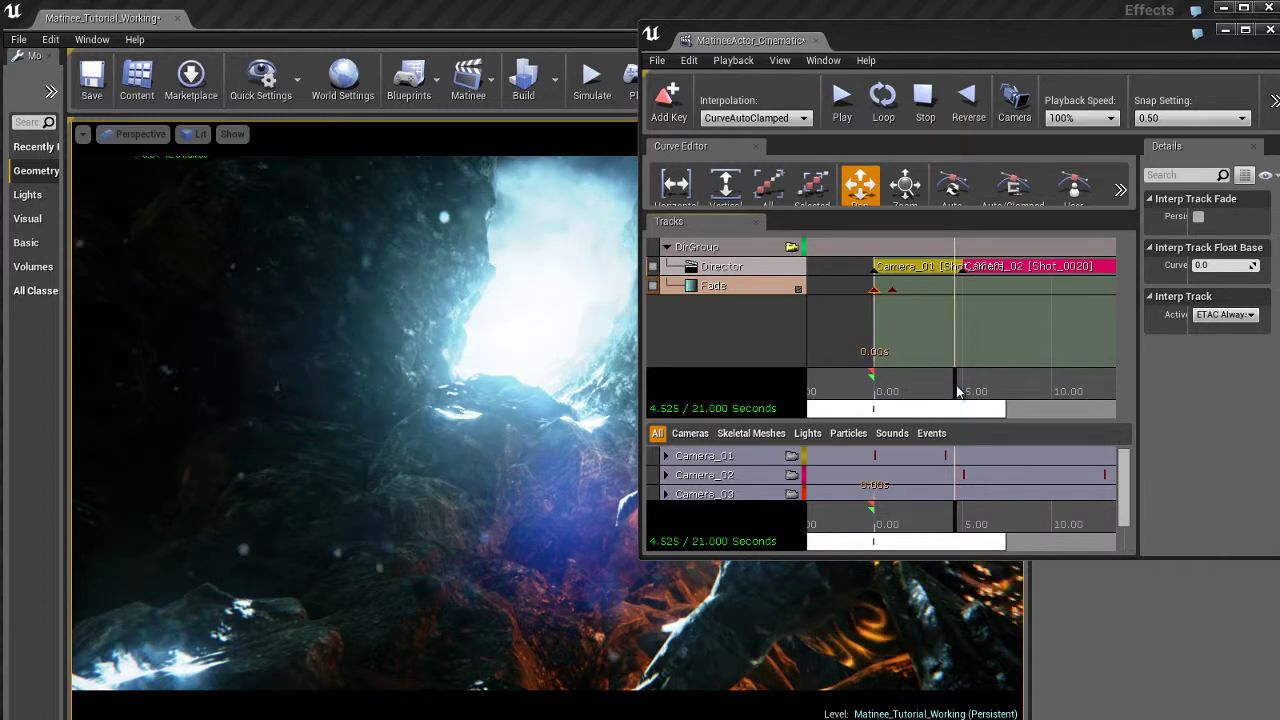
Add a Fade key at 4 seconds, in line with the last Camera_01 key, and check its value.
{"action": "left_click_drag", "start_coordinate": [952, 386], "coordinate": [940, 468]}
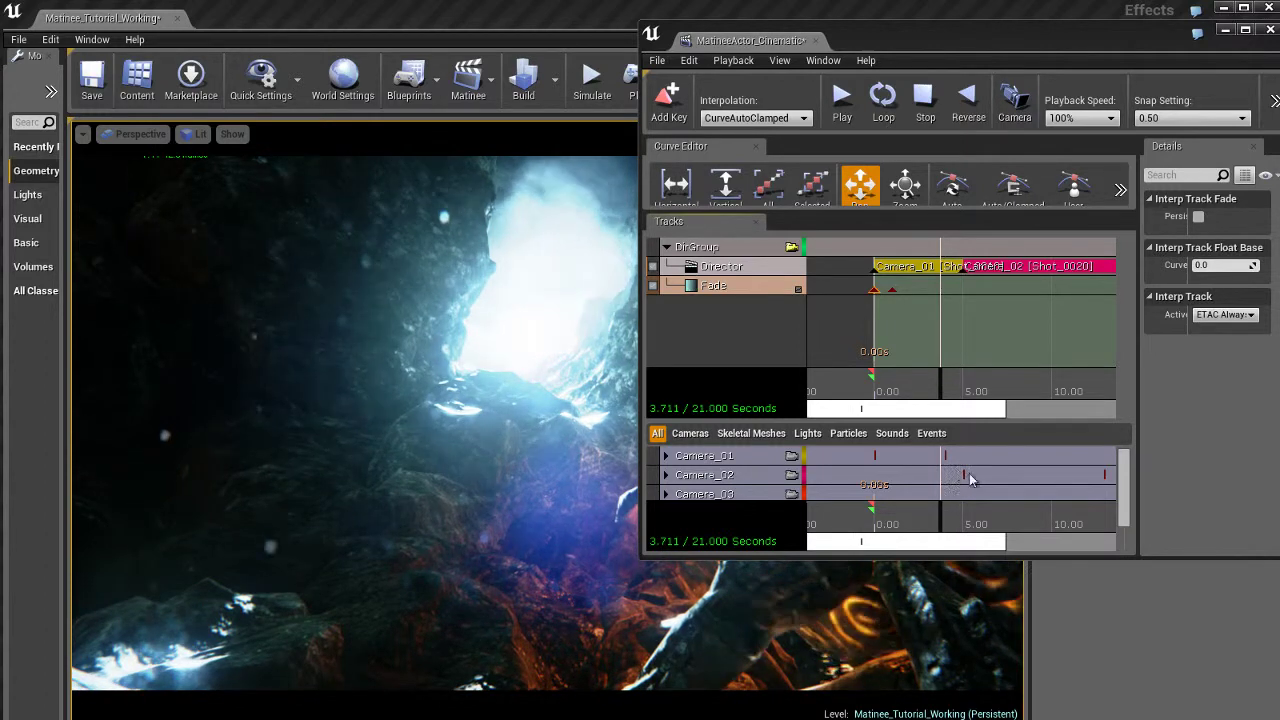
{"action": "left_click", "coordinate": [948, 388]}
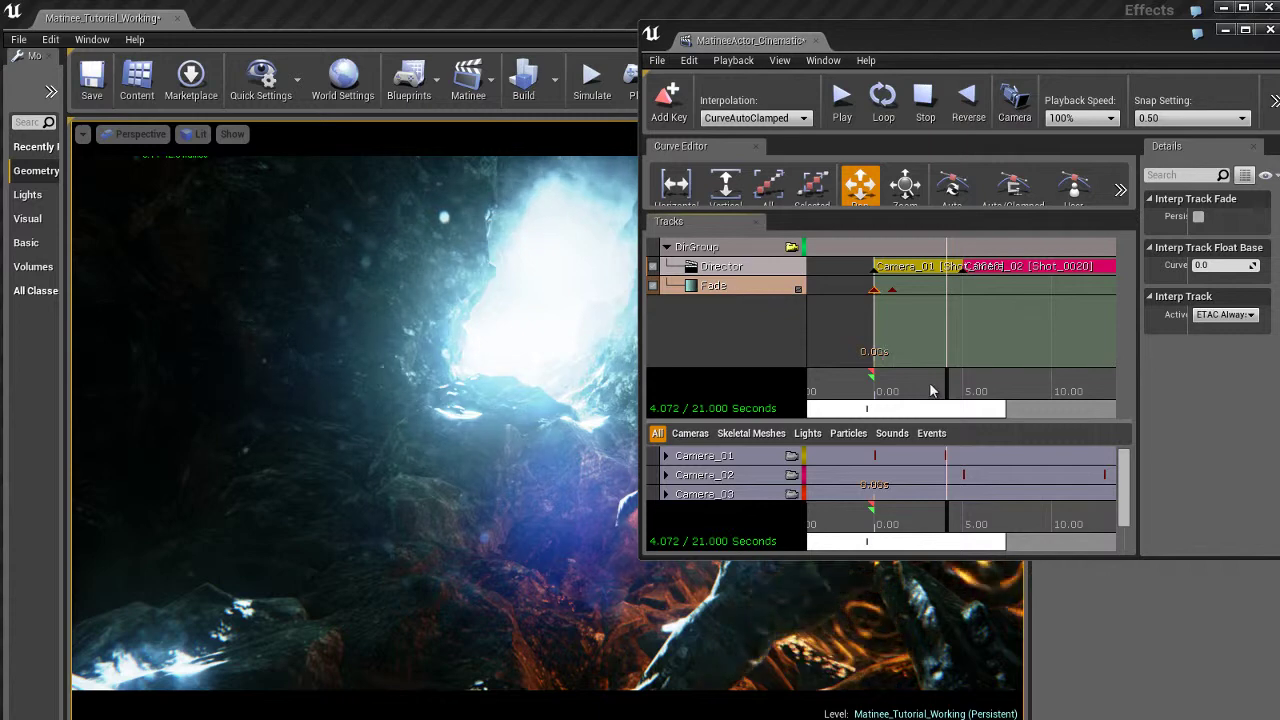
{"action": "key", "text": "Return"}
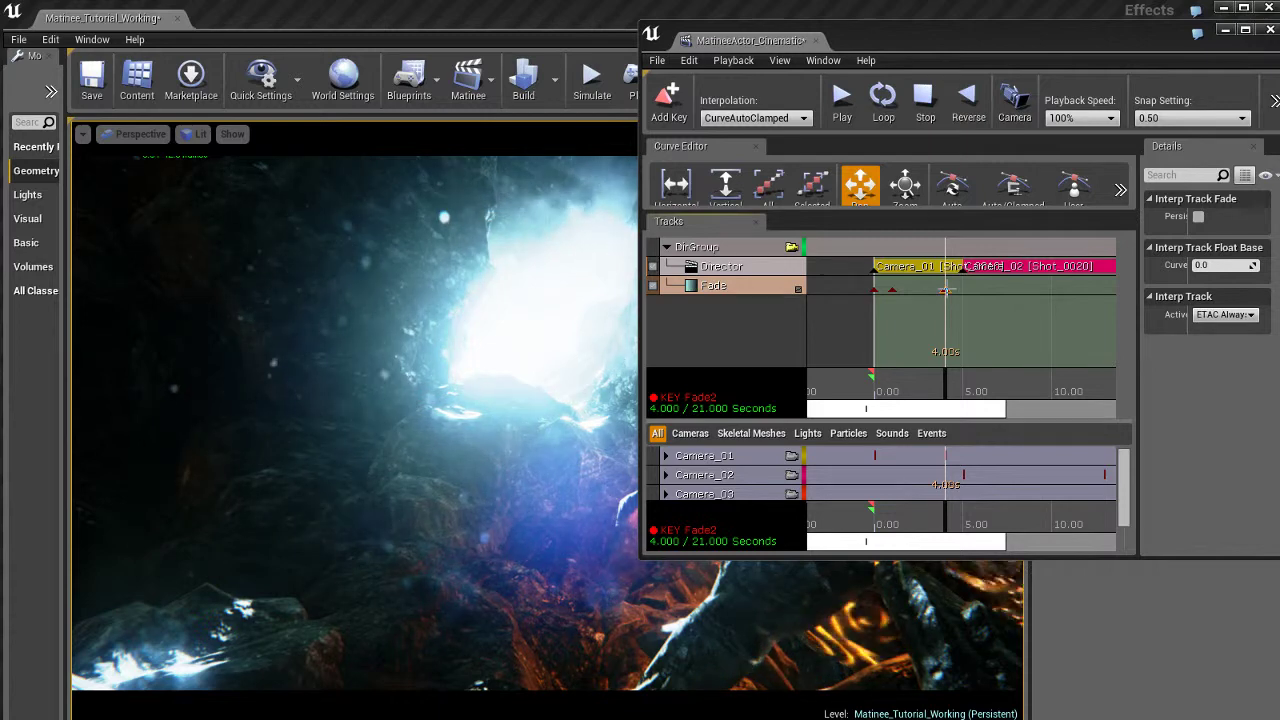
{"action": "right_click", "coordinate": [945, 290]}
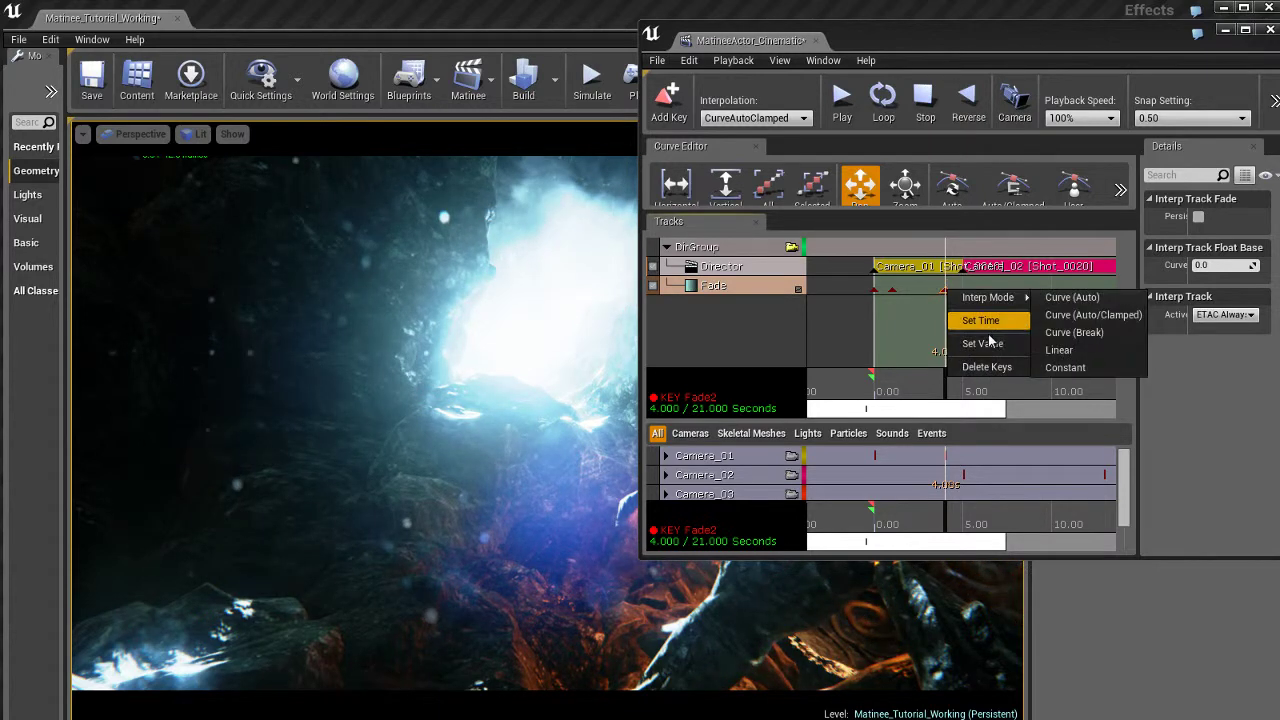
{"action": "left_click", "coordinate": [995, 345]}
Add a Fade key at 5 seconds, at the cut to Camera_02, and set its value to 1.
{"action": "left_click_drag", "start_coordinate": [951, 387], "coordinate": [967, 390]}
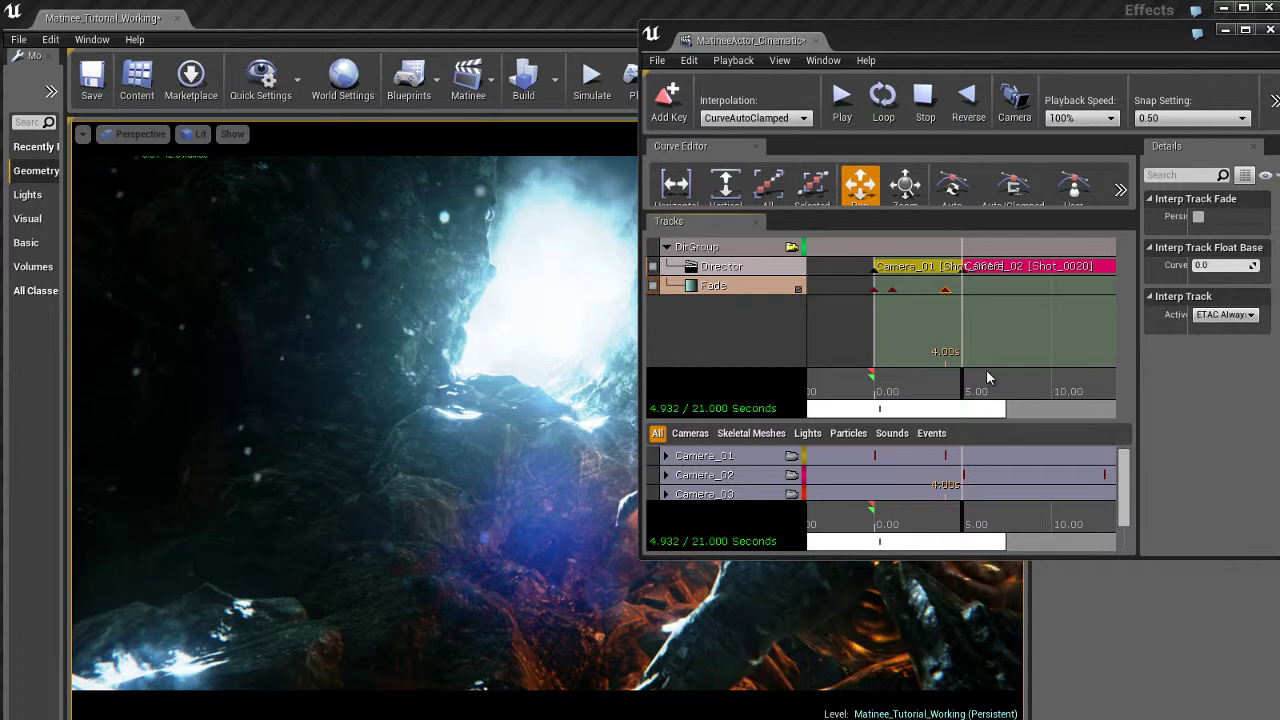
{"action": "left_click", "coordinate": [965, 303]}
{"action": "key", "text": "Return"}
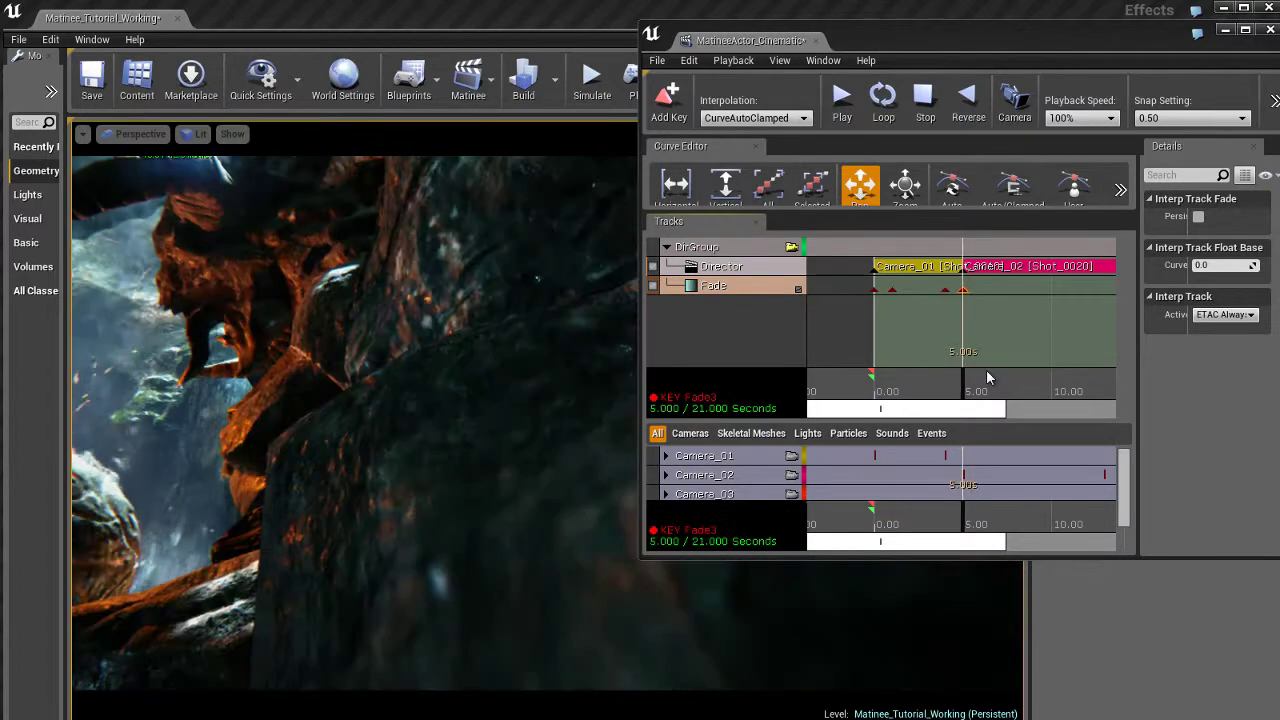
{"action": "right_click", "coordinate": [964, 291]}
{"action": "left_click", "coordinate": [1003, 344]}
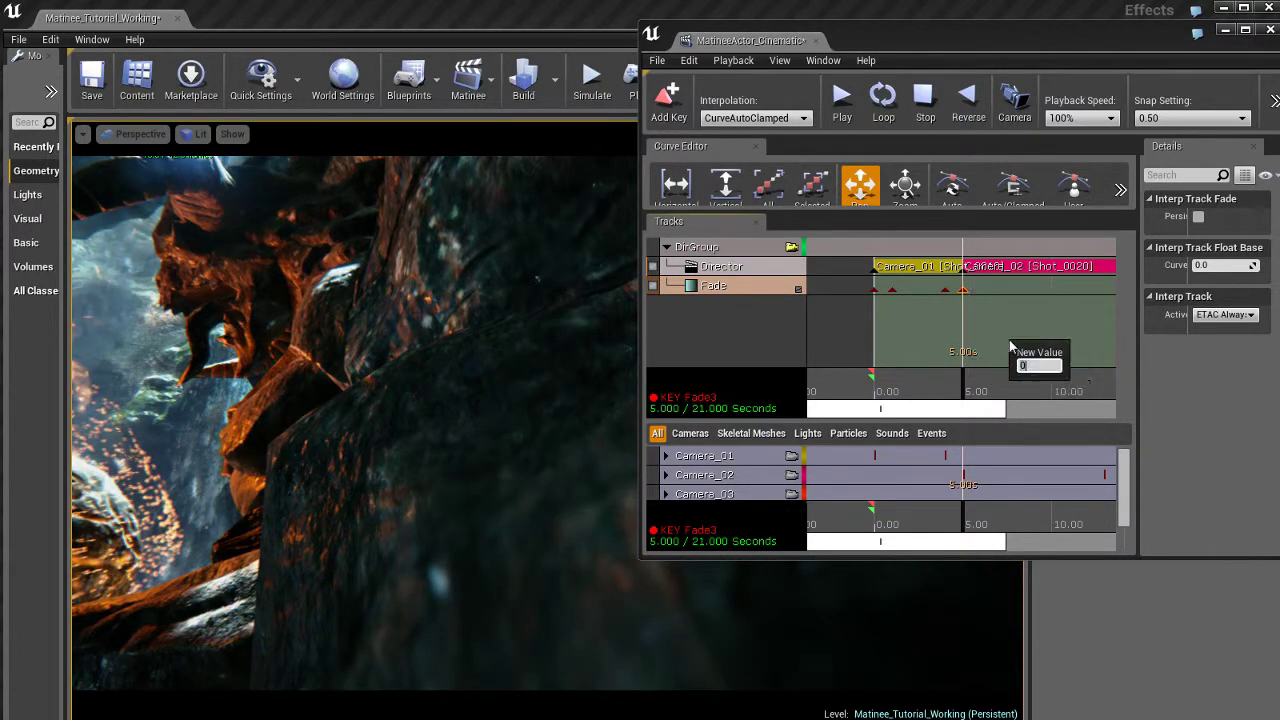
{"action": "type", "text": "1"}
{"action": "key", "text": "Return"}
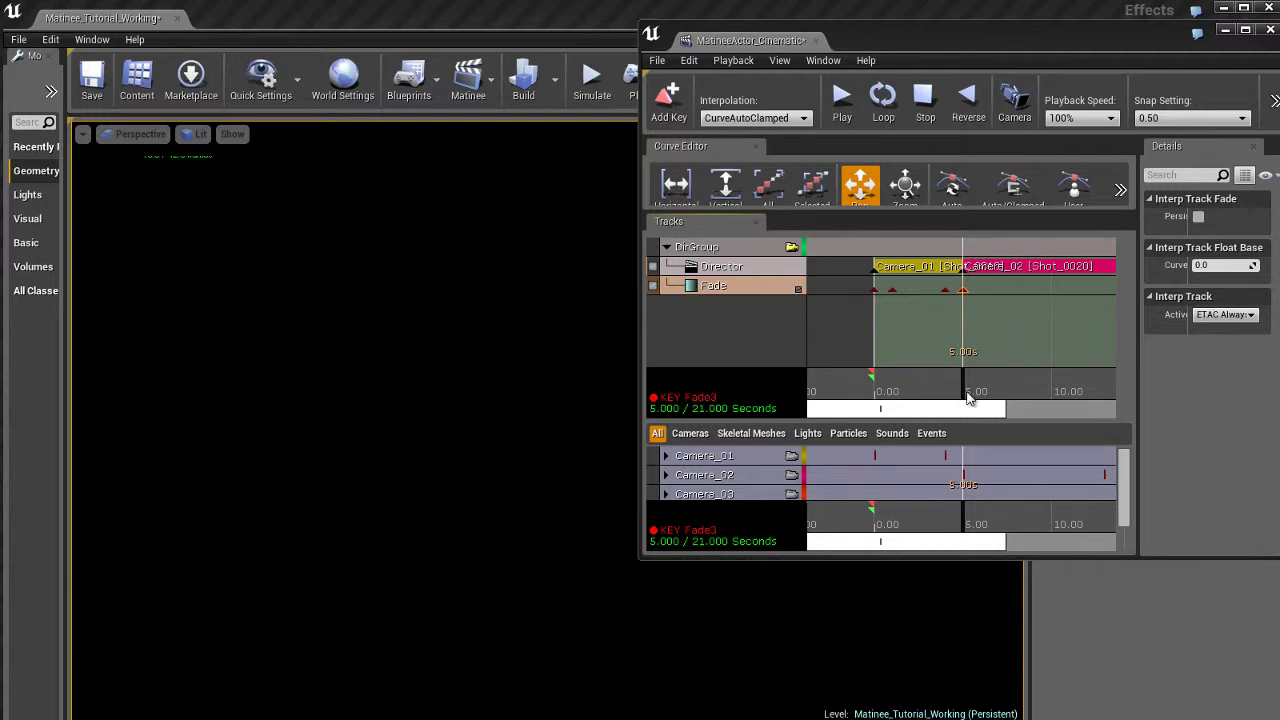
Add Fade keys at 6 seconds and at 13 seconds, the second in line with the last Camera_02 key.
{"action": "left_click_drag", "start_coordinate": [968, 397], "coordinate": [985, 396]}
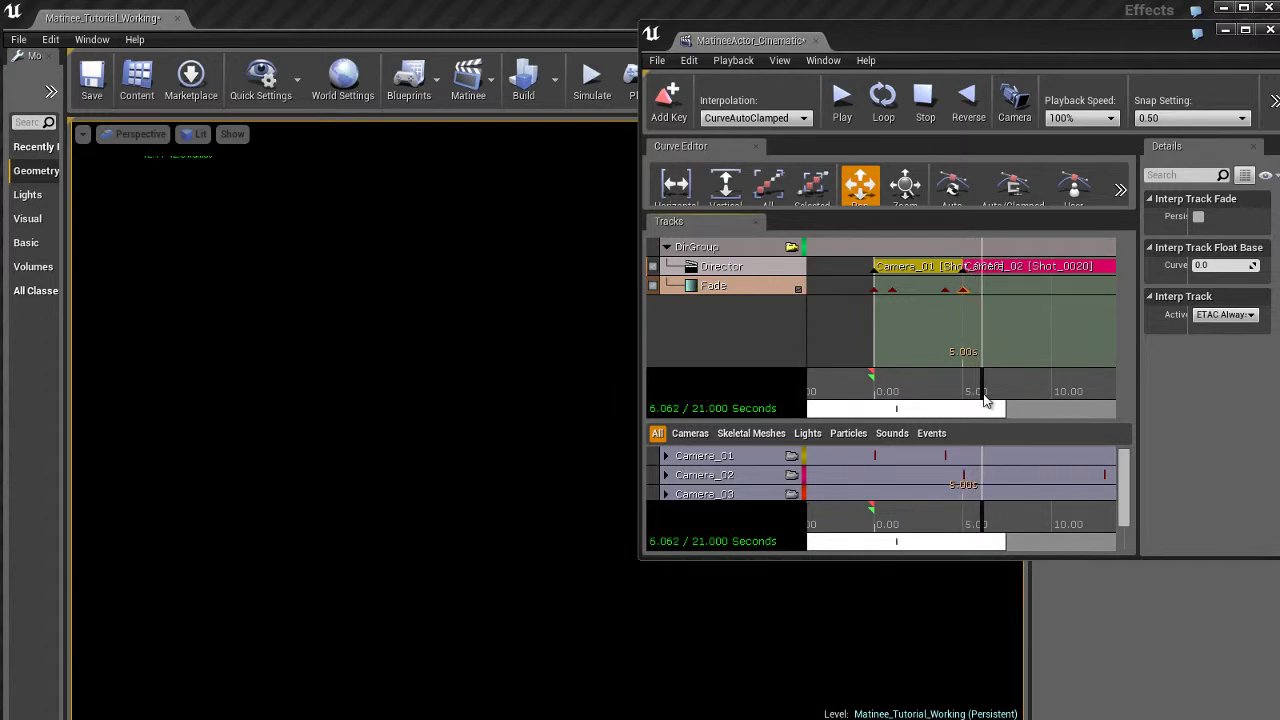
{"action": "key", "text": "Return"}
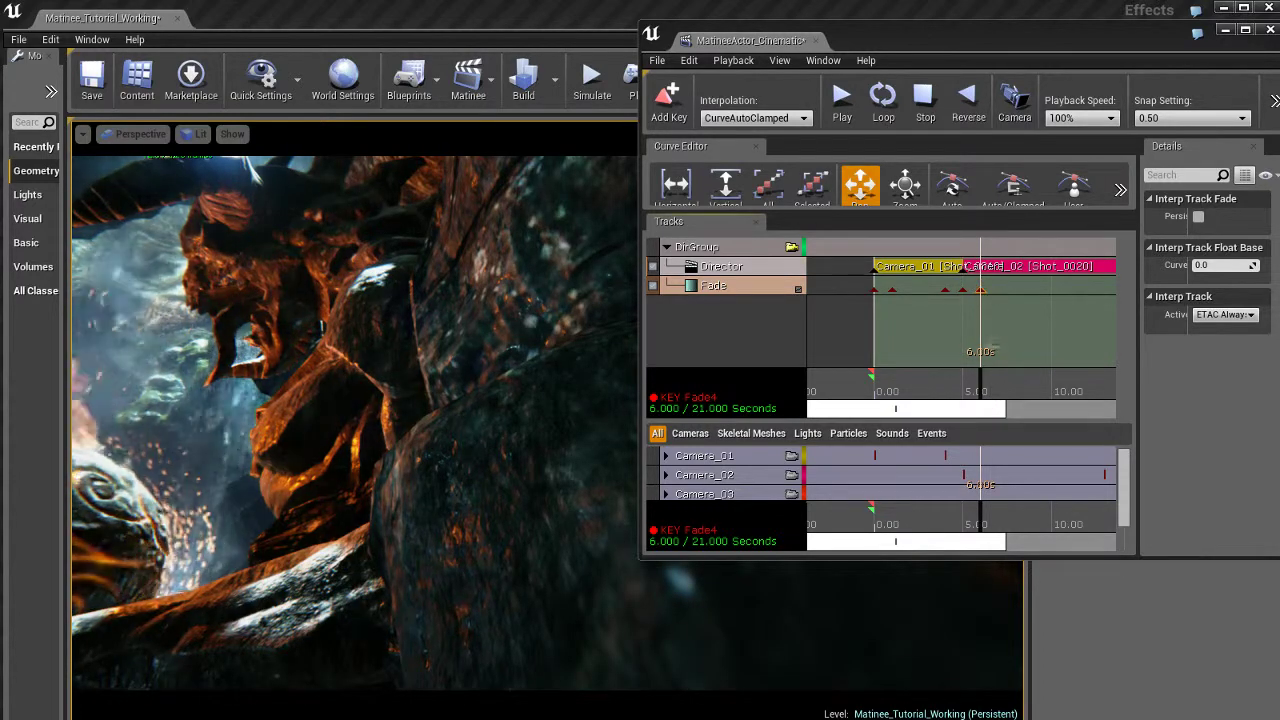
{"action": "left_click", "coordinate": [941, 389]}
{"action": "mouse_move", "coordinate": [931, 388]}
{"action": "left_mouse_down"}
{"action": "mouse_move", "coordinate": [1020, 405]}
{"action": "mouse_move", "coordinate": [1043, 323]}
{"action": "mouse_move", "coordinate": [920, 318]}
{"action": "mouse_move", "coordinate": [925, 388]}
{"action": "mouse_move", "coordinate": [947, 388]}
{"action": "mouse_move", "coordinate": [928, 388]}
{"action": "left_mouse_up"}
{"action": "scroll", "coordinate": [1043, 323], "scroll_direction": "down", "scroll_amount": 3}
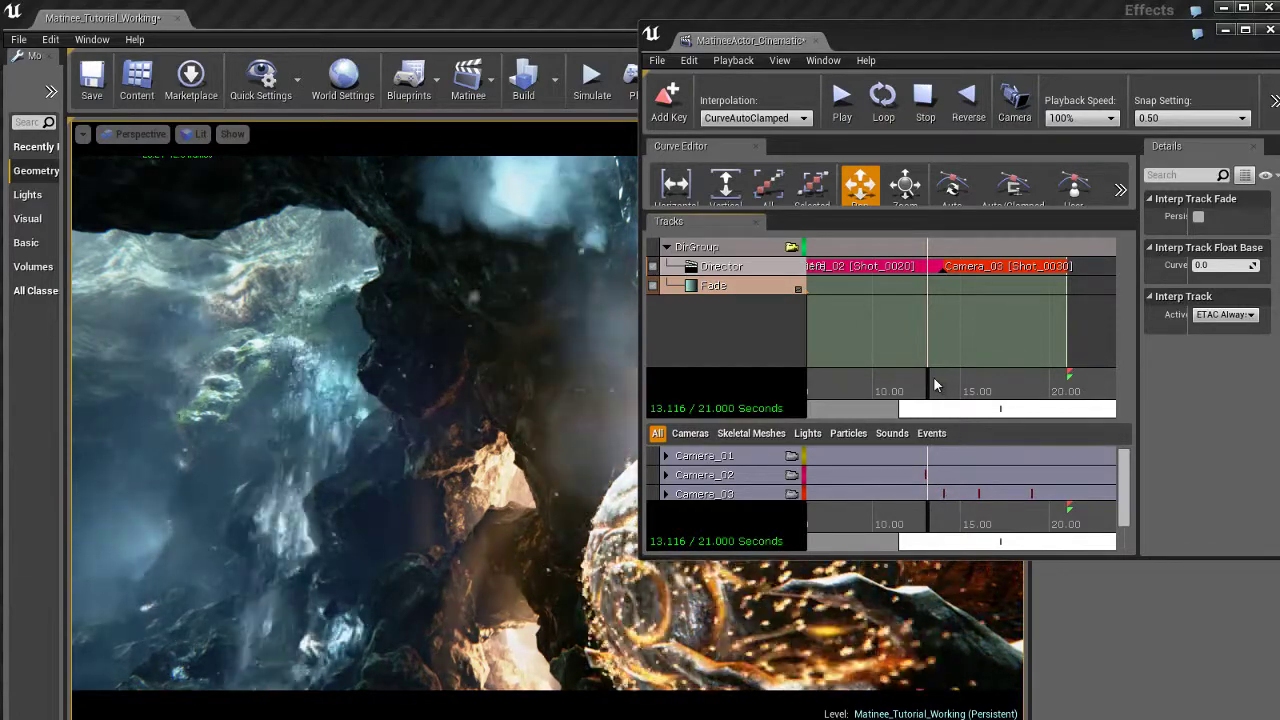
{"action": "mouse_move", "coordinate": [929, 388]}
{"action": "left_mouse_down"}
{"action": "mouse_move", "coordinate": [940, 390]}
{"action": "mouse_move", "coordinate": [925, 391]}
{"action": "left_mouse_up"}
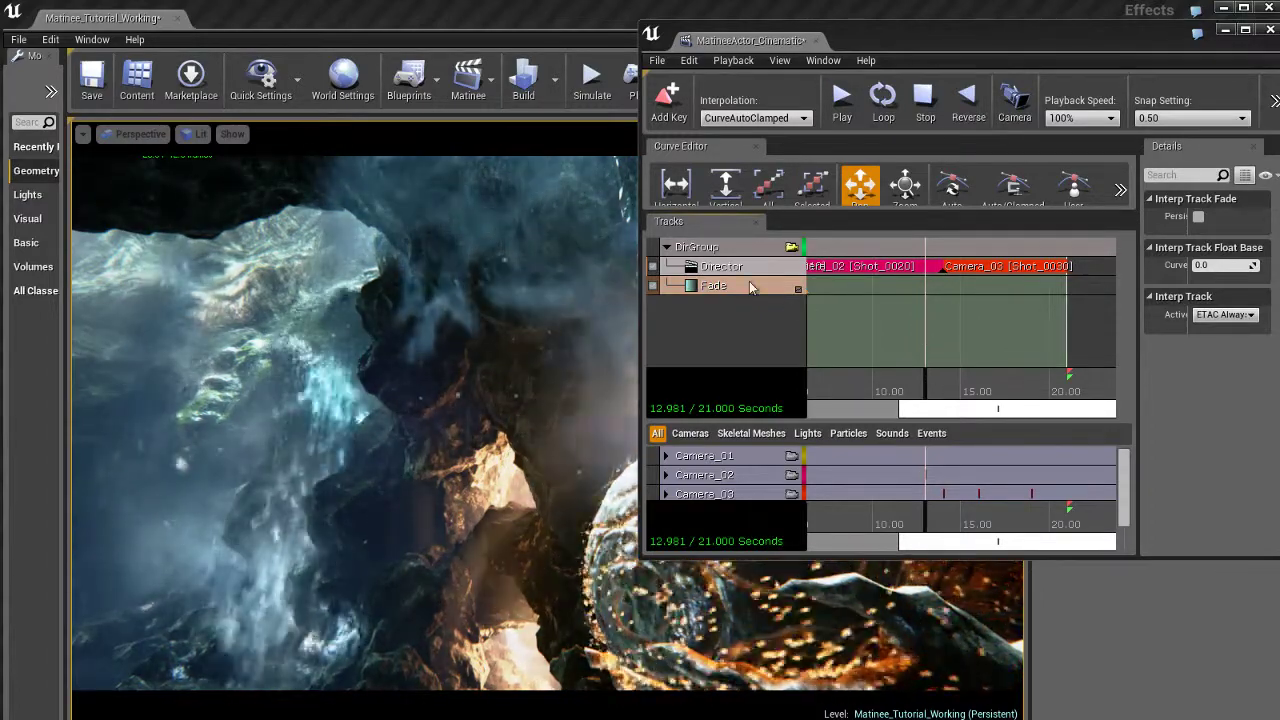
{"action": "key", "text": "Return"}
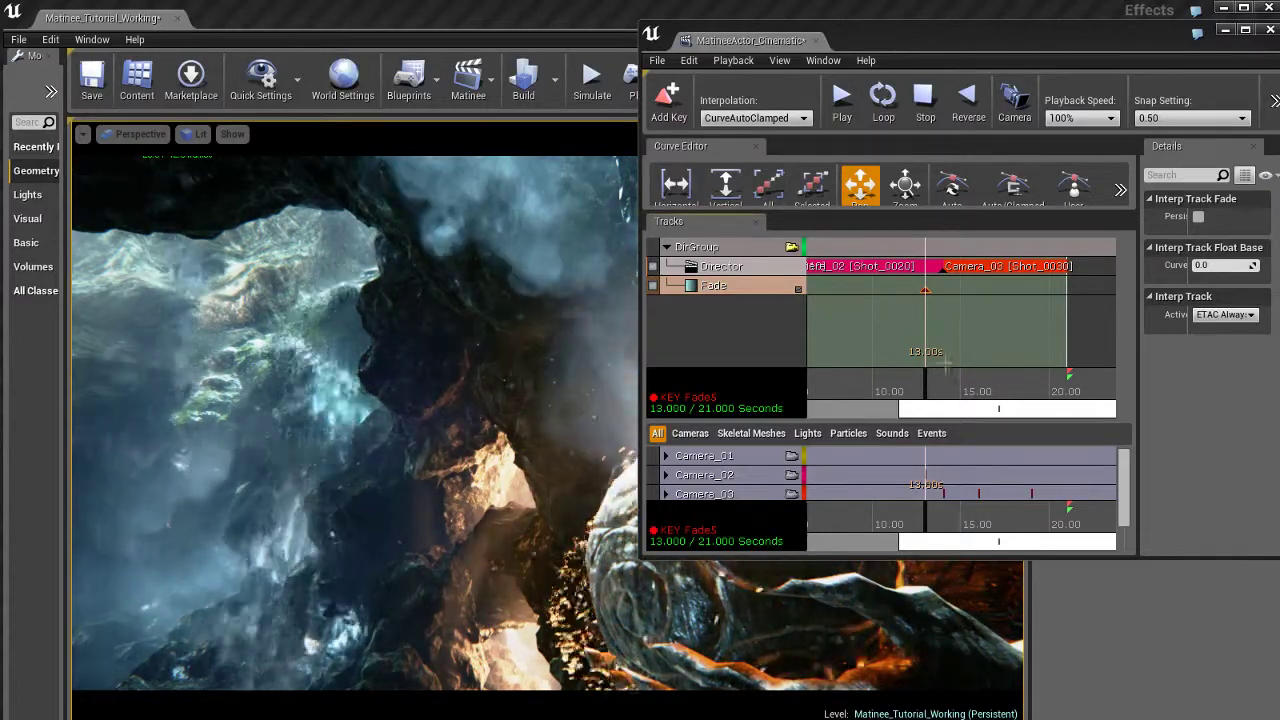
Add a Fade key at 14 seconds, at the cut to Camera_03, and set its value to 1.
{"action": "left_click_drag", "start_coordinate": [926, 520], "coordinate": [948, 523]}
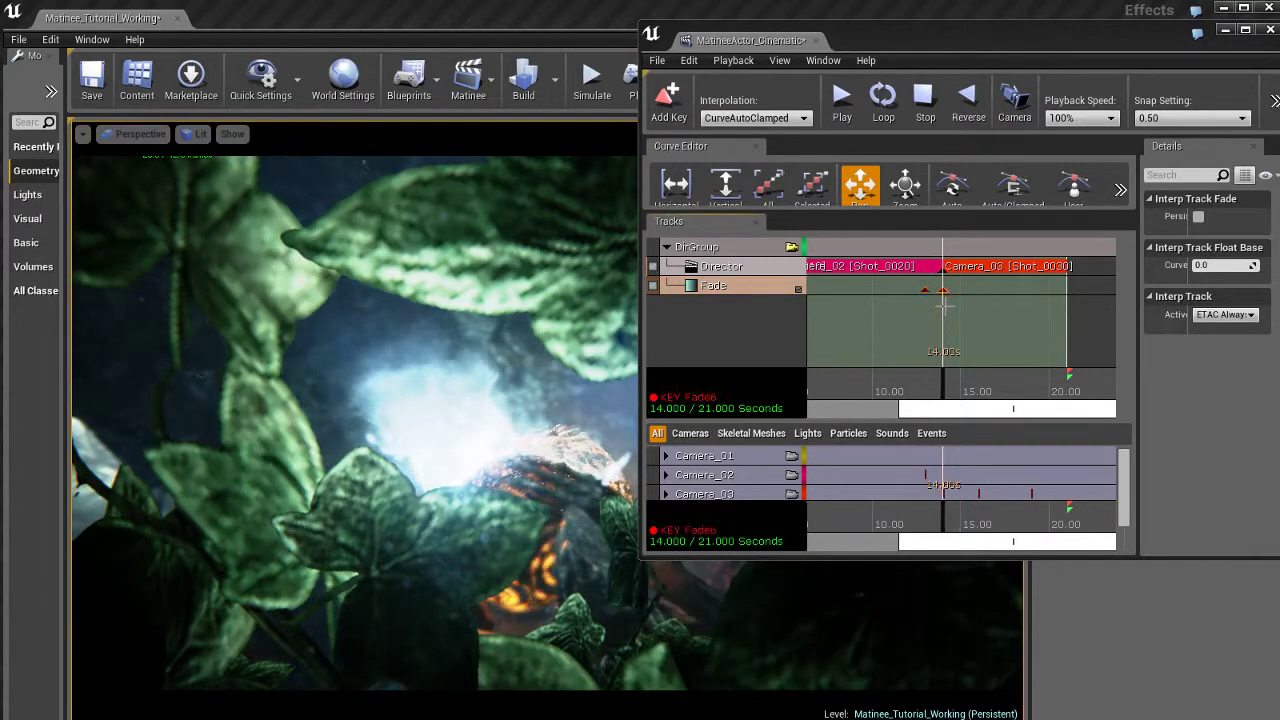
{"action": "right_click", "coordinate": [943, 291]}
{"action": "left_click", "coordinate": [995, 343]}
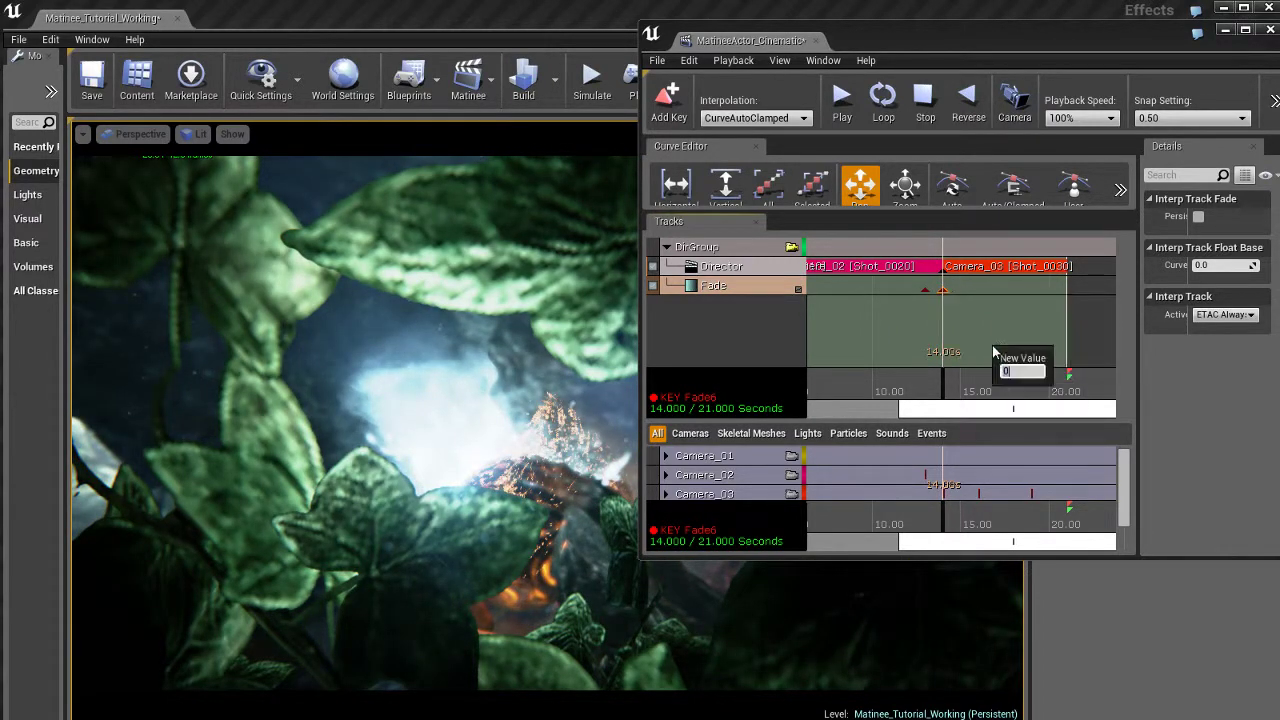
{"action": "type", "text": "1"}
{"action": "key", "text": "Return"}
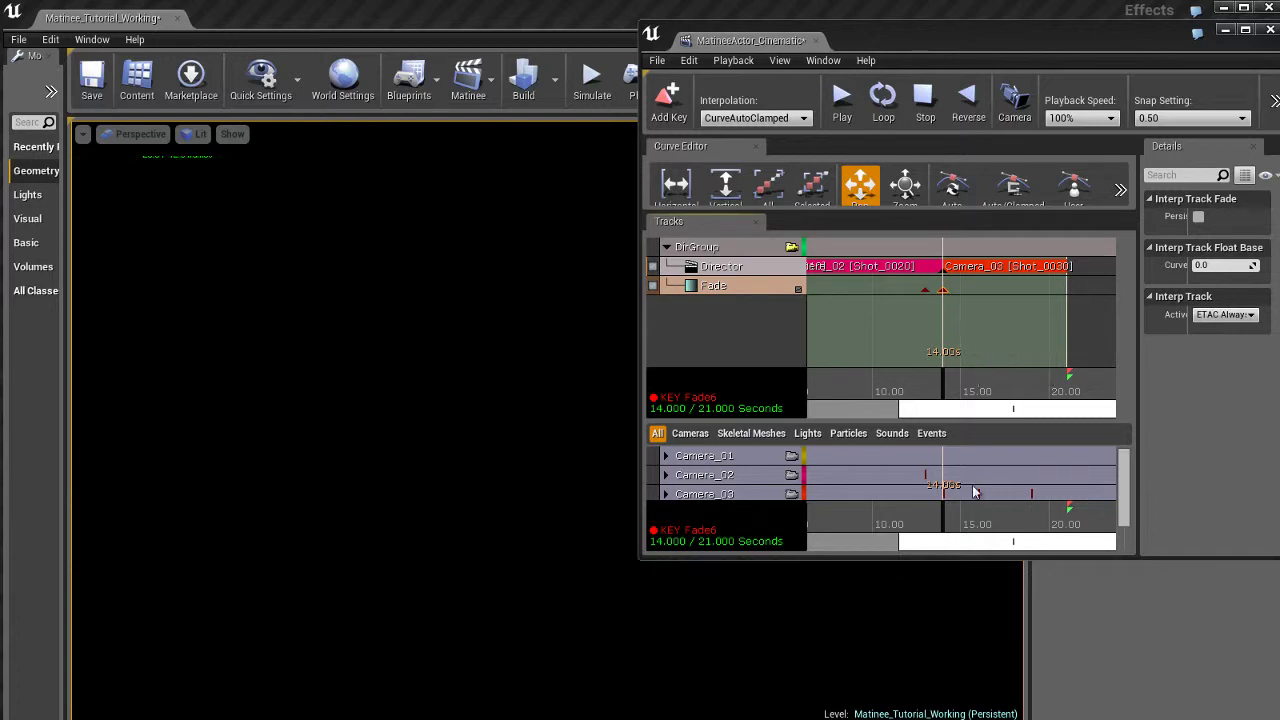
Add Fade keys at 15 seconds and at 19 seconds, the second in line with the last Camera_03 key.
{"action": "left_click", "coordinate": [946, 520]}
{"action": "left_click_drag", "start_coordinate": [951, 522], "coordinate": [963, 530]}
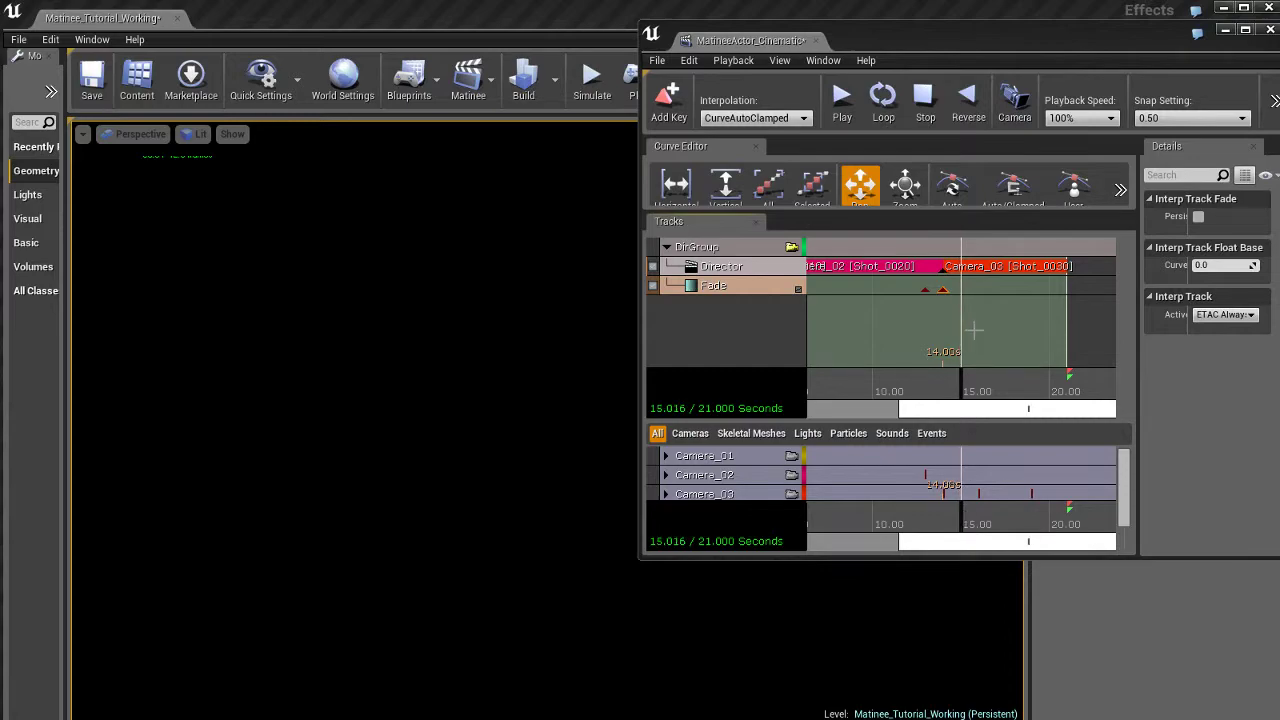
{"action": "key", "text": "Return"}
{"action": "left_click_drag", "start_coordinate": [963, 398], "coordinate": [1035, 391]}
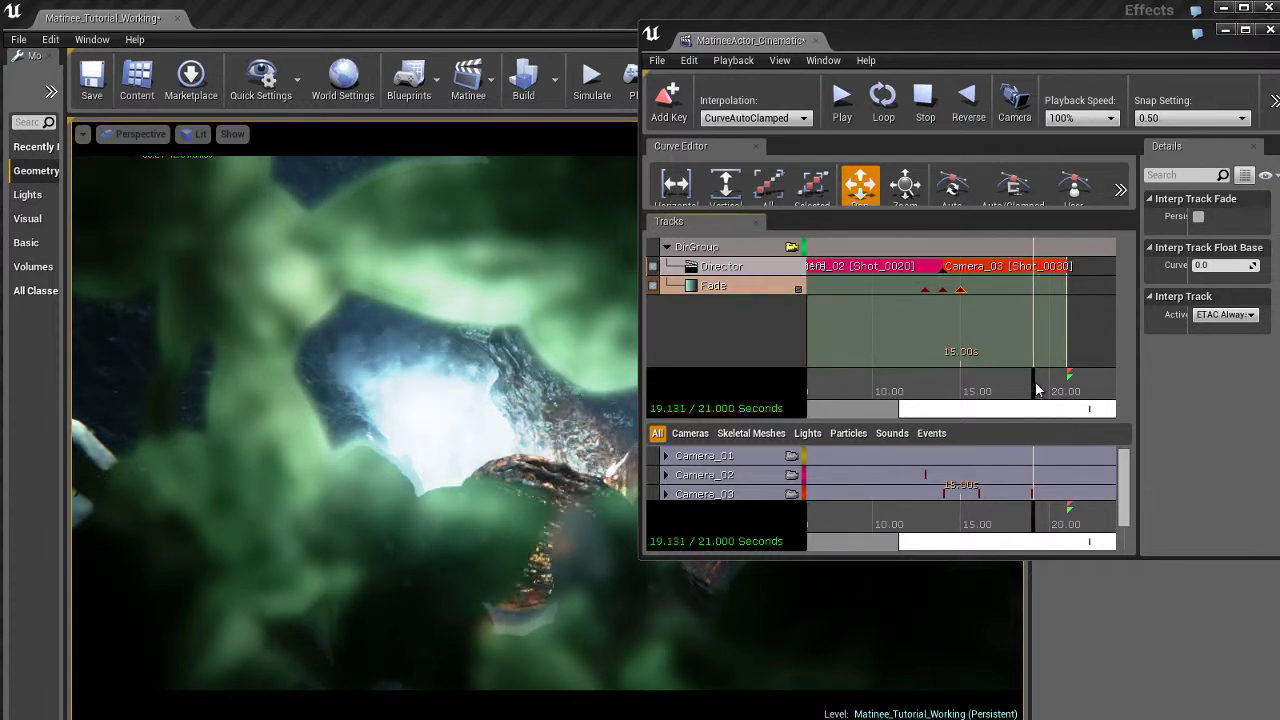
{"action": "key", "text": "Return"}
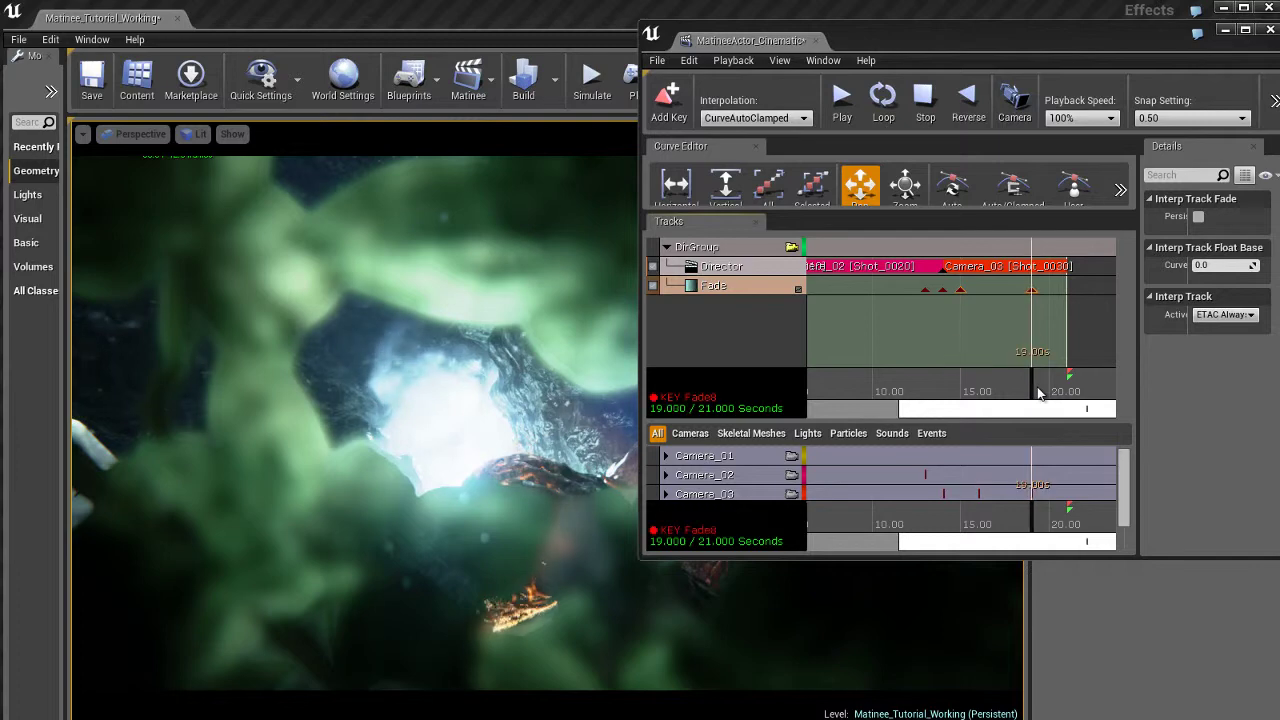
Add a Fade key at 21 seconds, at the end of the sequence, and set its value to 1.
{"action": "left_click_drag", "start_coordinate": [1038, 393], "coordinate": [1095, 398]}
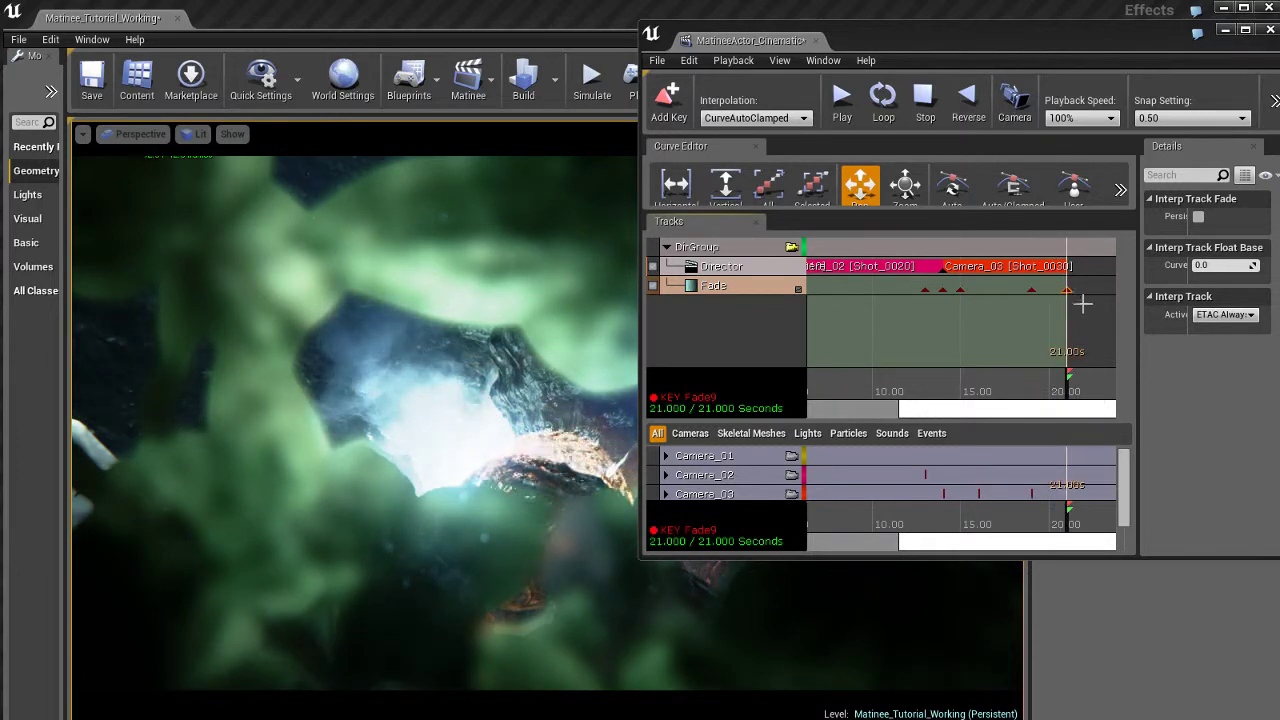
{"action": "key", "text": "Return"}
{"action": "right_click", "coordinate": [1068, 289]}
{"action": "left_click", "coordinate": [1106, 346]}
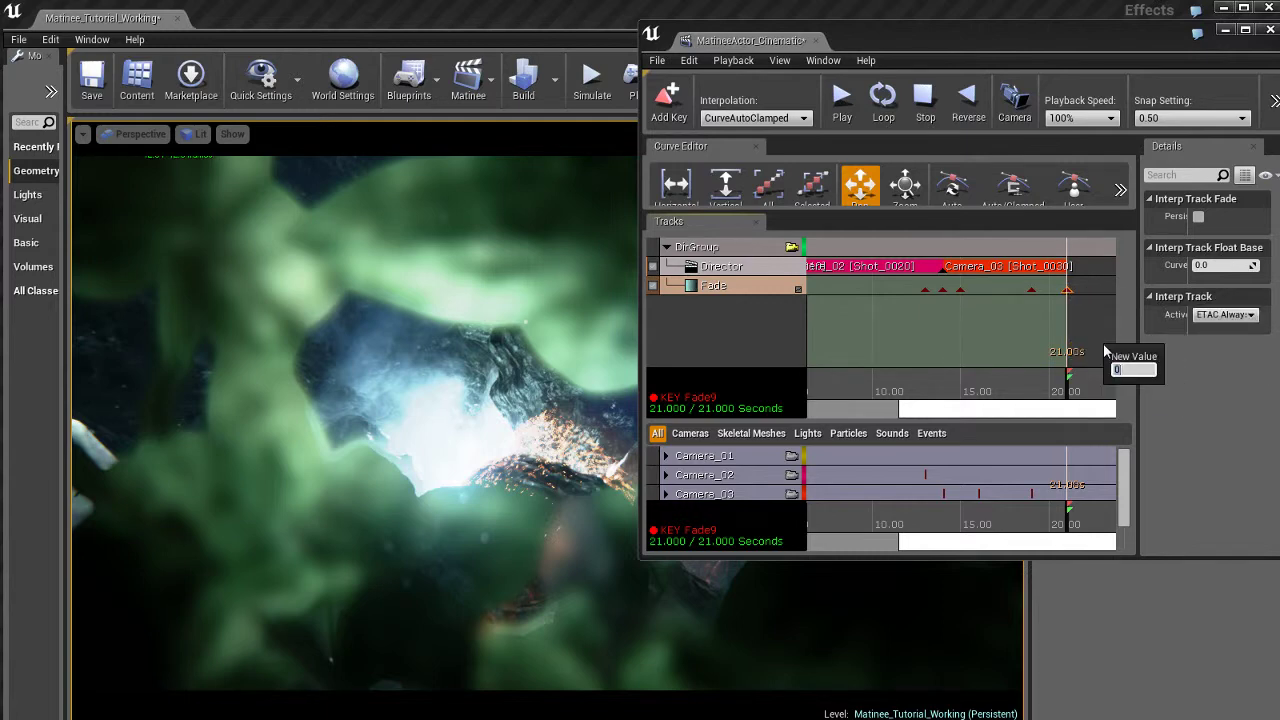
{"action": "type", "text": "1"}
{"action": "key", "text": "Return"}
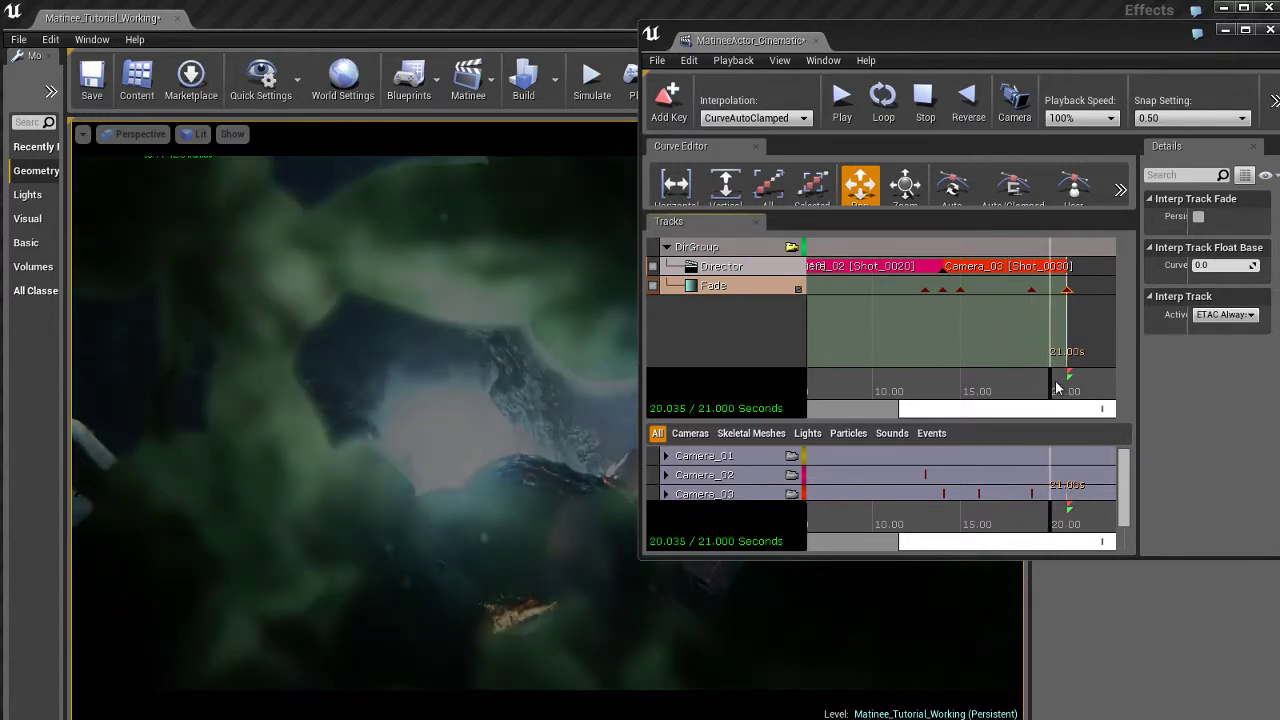
Scrub back through the Camera_03 fade-in, close the Matinee editor and save the level.
{"action": "left_click", "coordinate": [960, 382]}
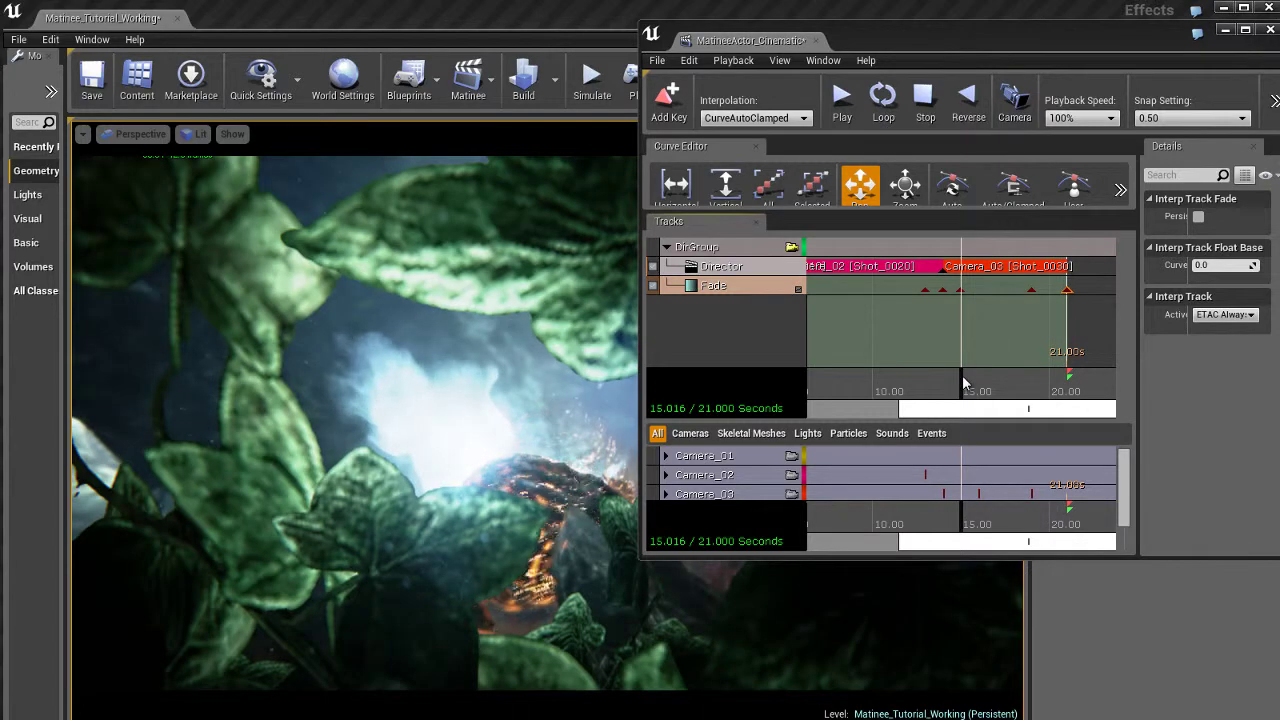
{"action": "left_click_drag", "start_coordinate": [964, 382], "coordinate": [954, 377]}
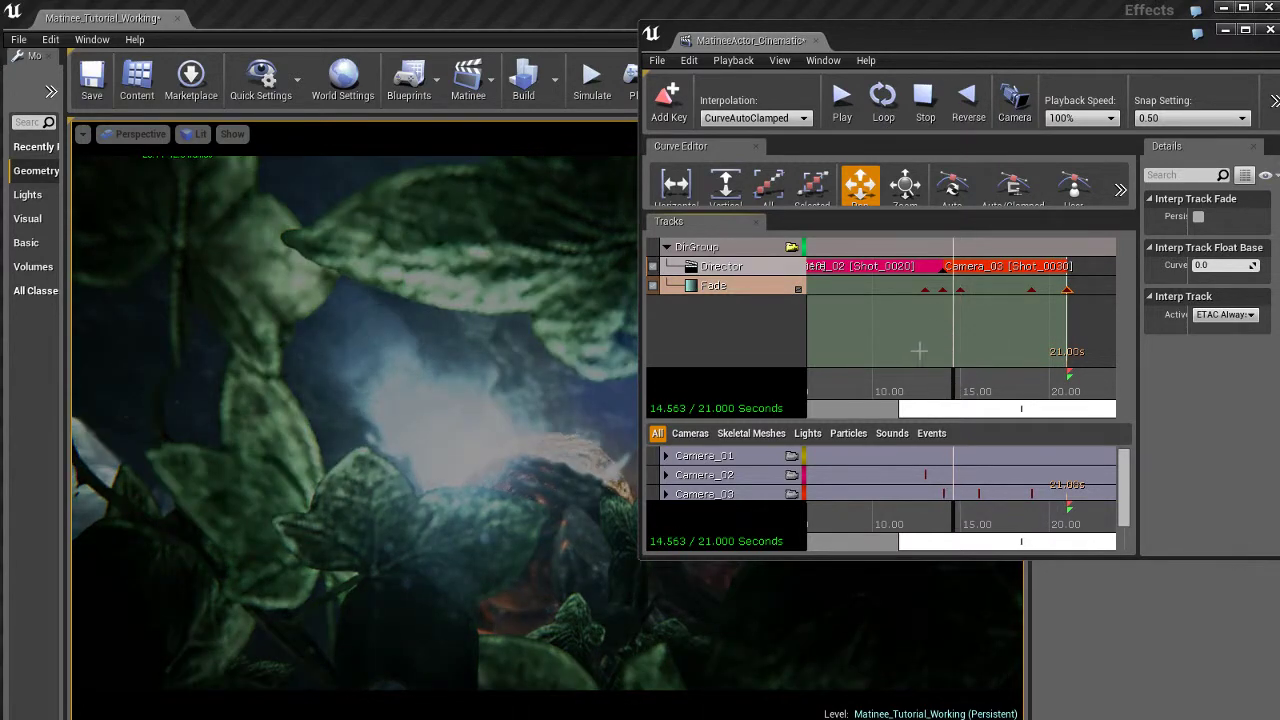
{"action": "left_click_drag", "start_coordinate": [784, 43], "coordinate": [791, 47]}
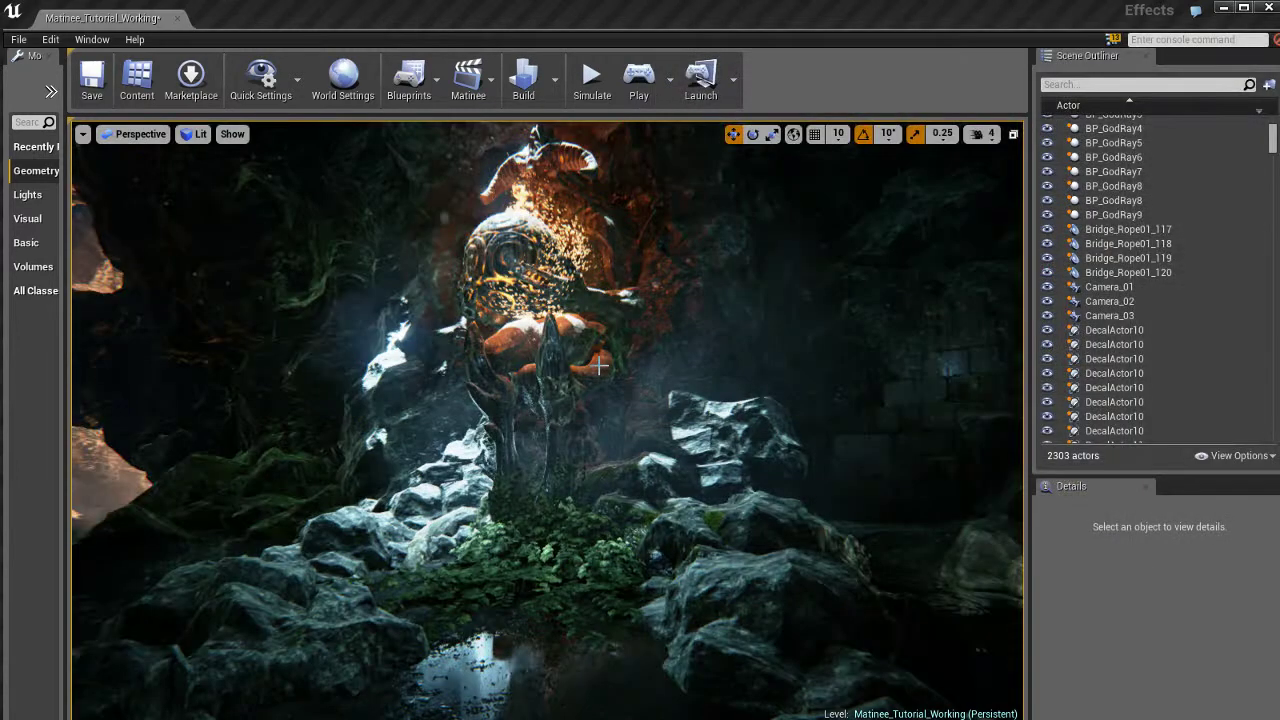
{"action": "key", "text": "ctrl+s"}
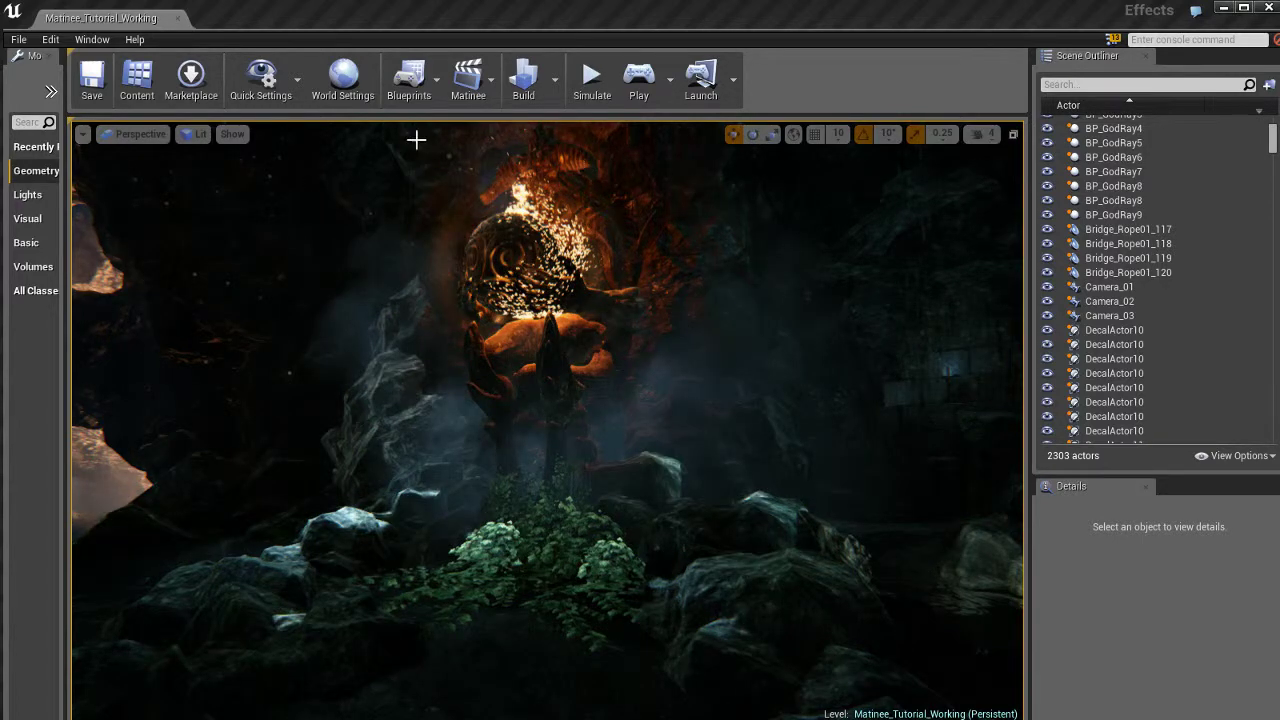
Reopen MatineeActor_Cinematic for editing and move and shrink its window to uncover the viewport.
{"action": "left_click", "coordinate": [466, 77]}
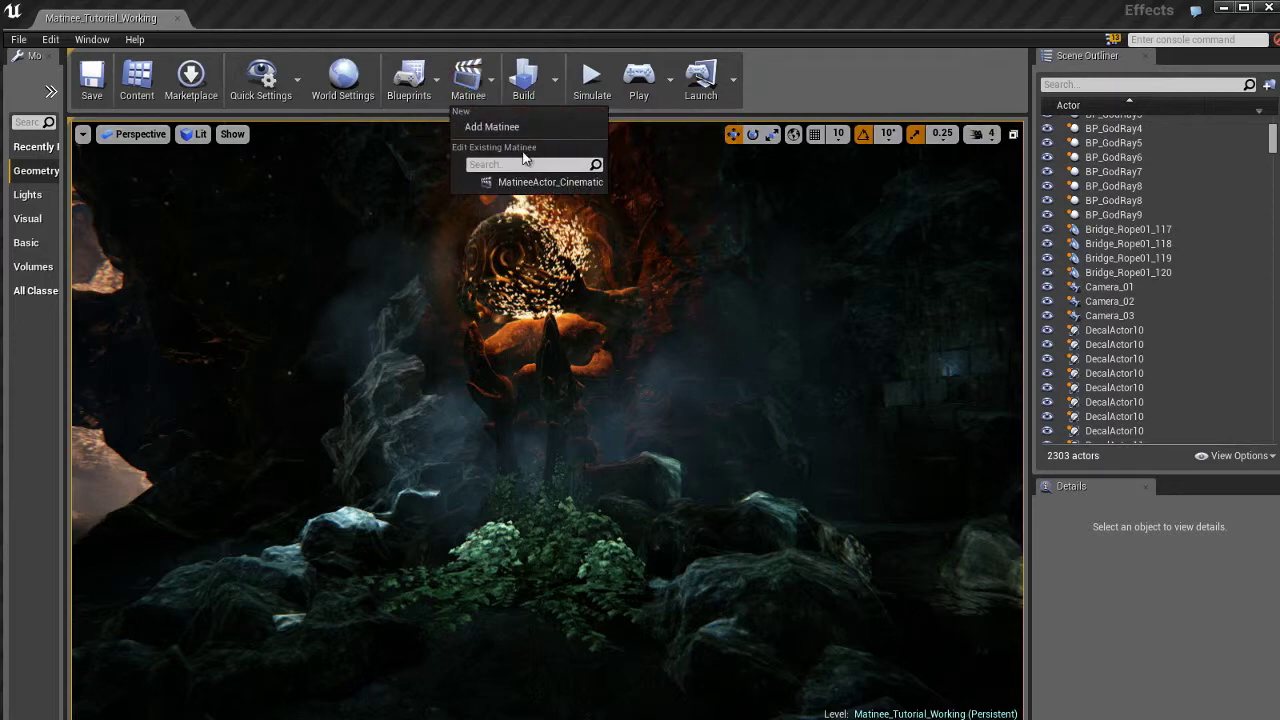
{"action": "left_click", "coordinate": [492, 182]}
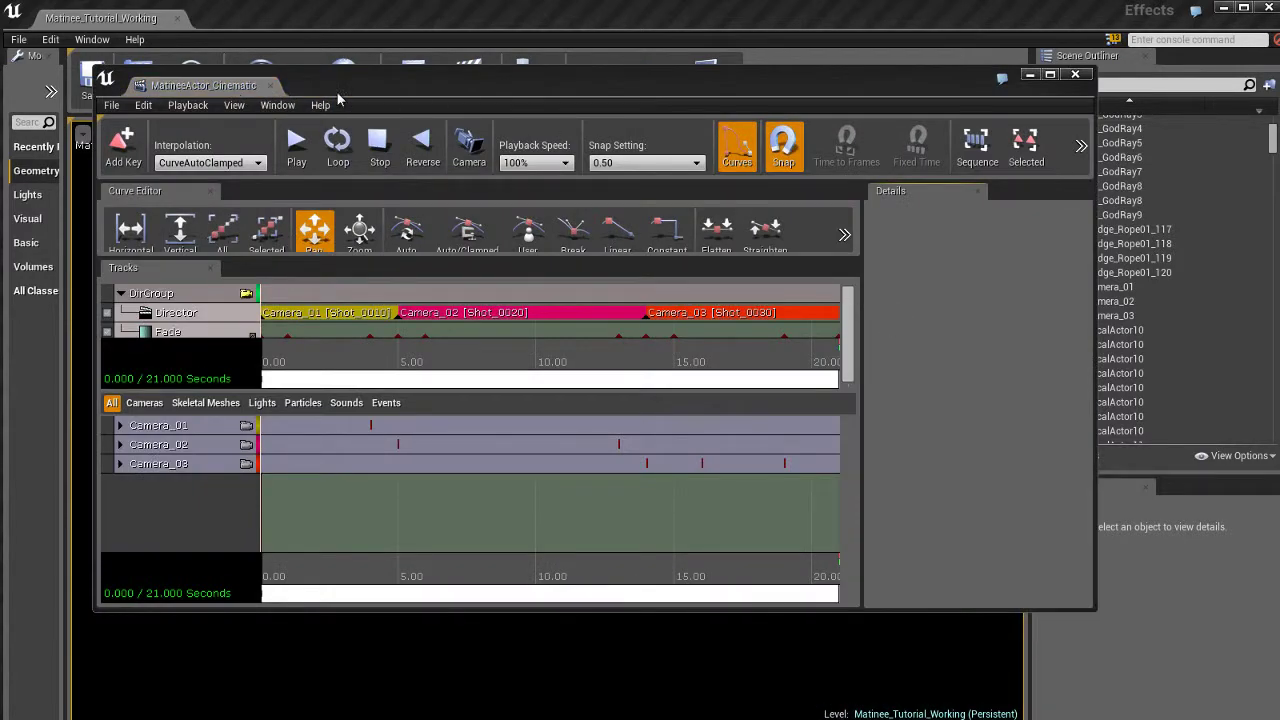
{"action": "left_click_drag", "start_coordinate": [338, 95], "coordinate": [520, 30]}
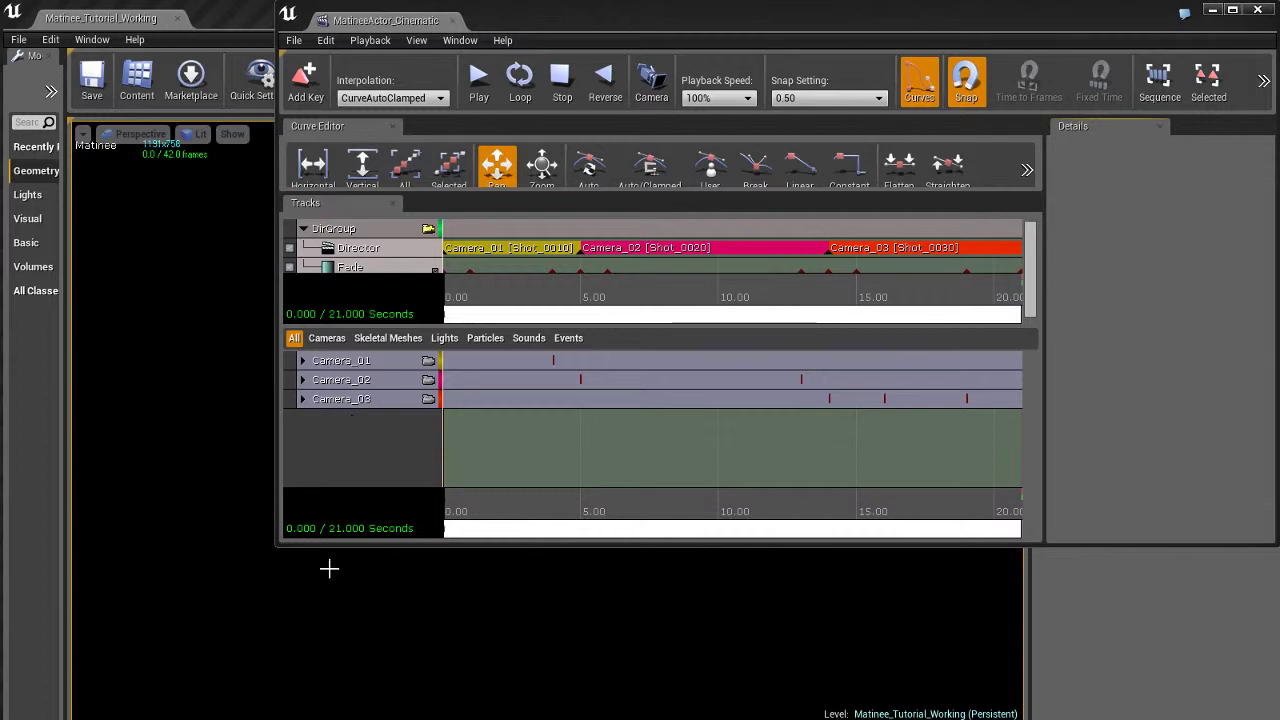
{"action": "left_click_drag", "start_coordinate": [275, 546], "coordinate": [797, 632]}
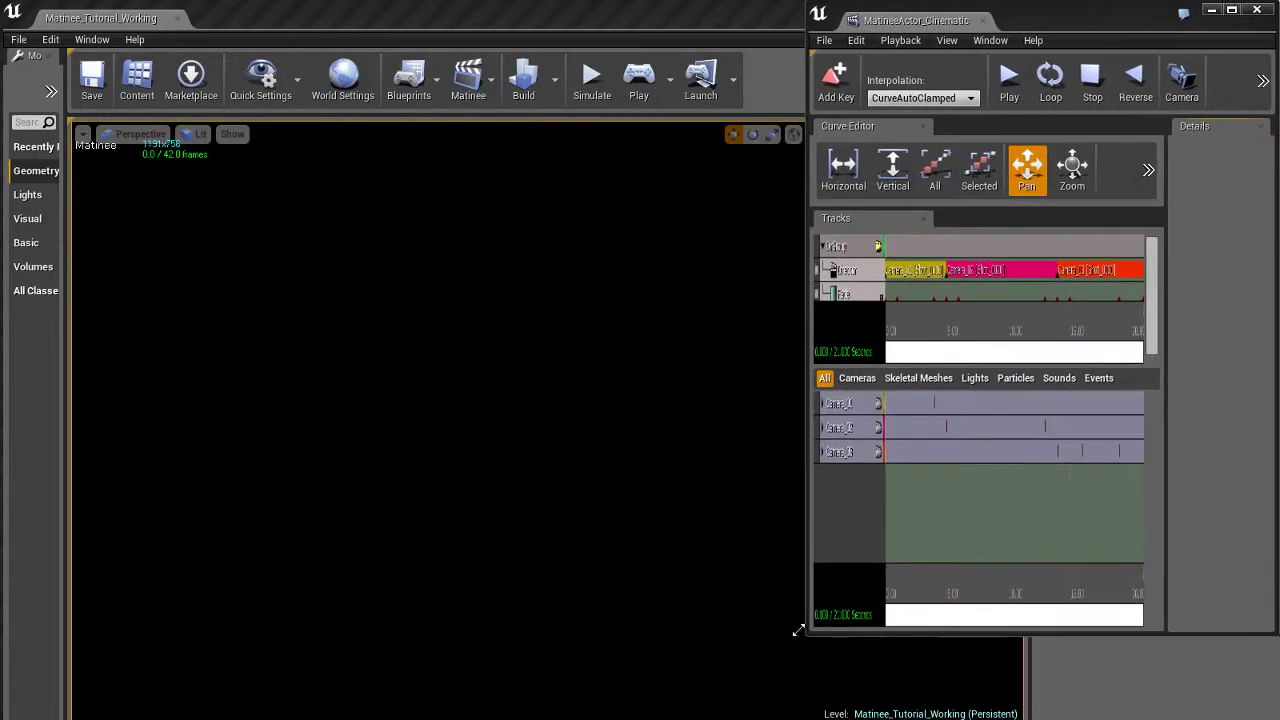
Toggle the DirGroup camera view off and on, and play the whole sequence to review the fades.
{"action": "left_click", "coordinate": [950, 244]}
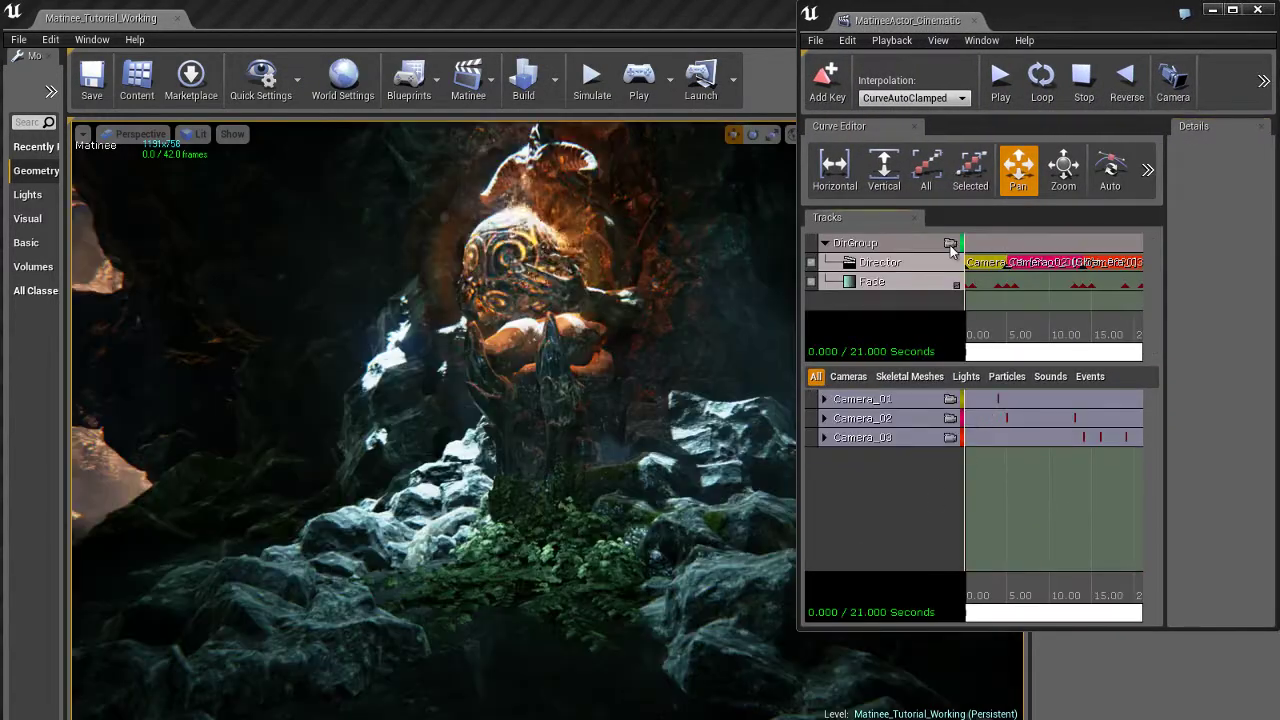
{"action": "left_click", "coordinate": [950, 244]}
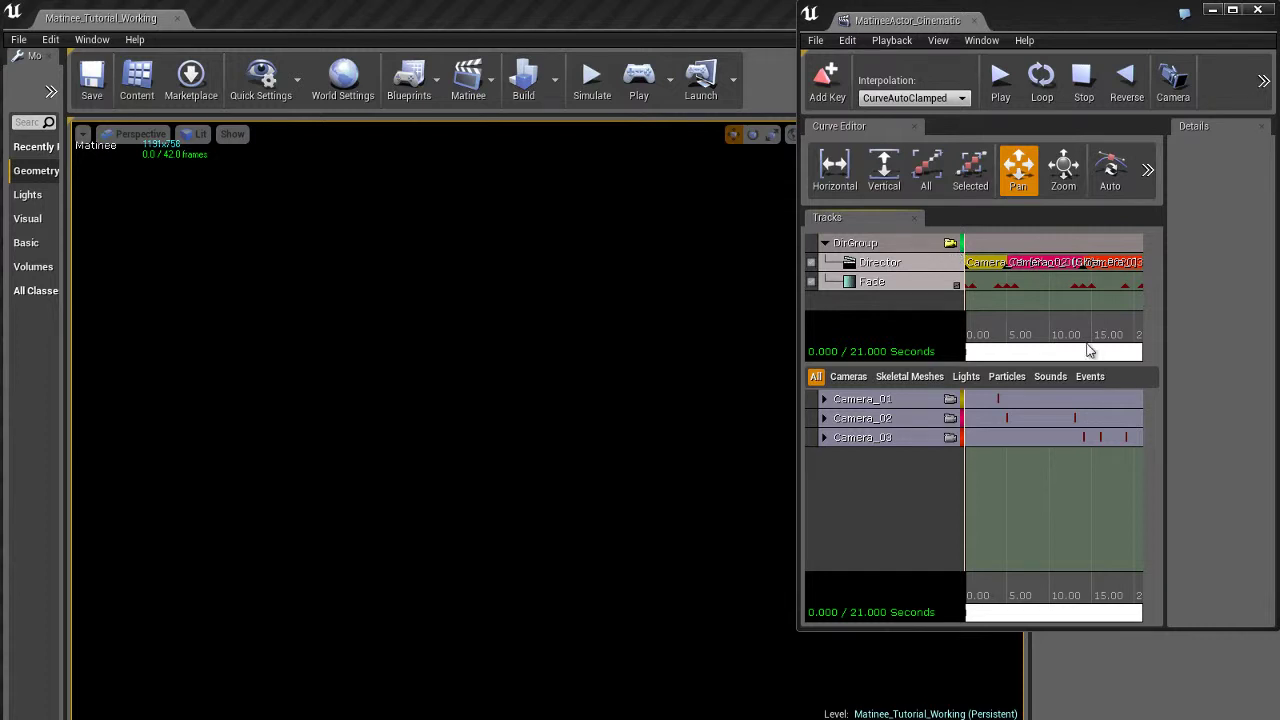
{"action": "scroll", "coordinate": [1032, 318], "scroll_direction": "down", "scroll_amount": 4}
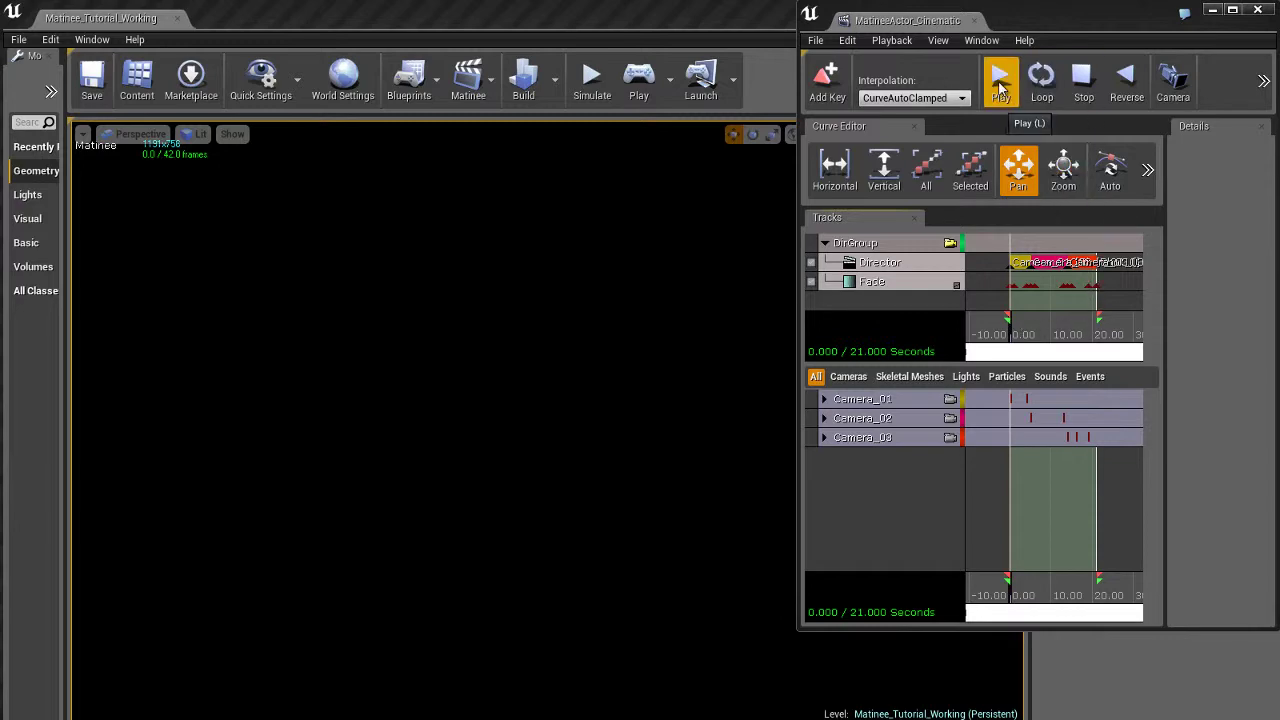
{"action": "left_click", "coordinate": [1000, 88]}
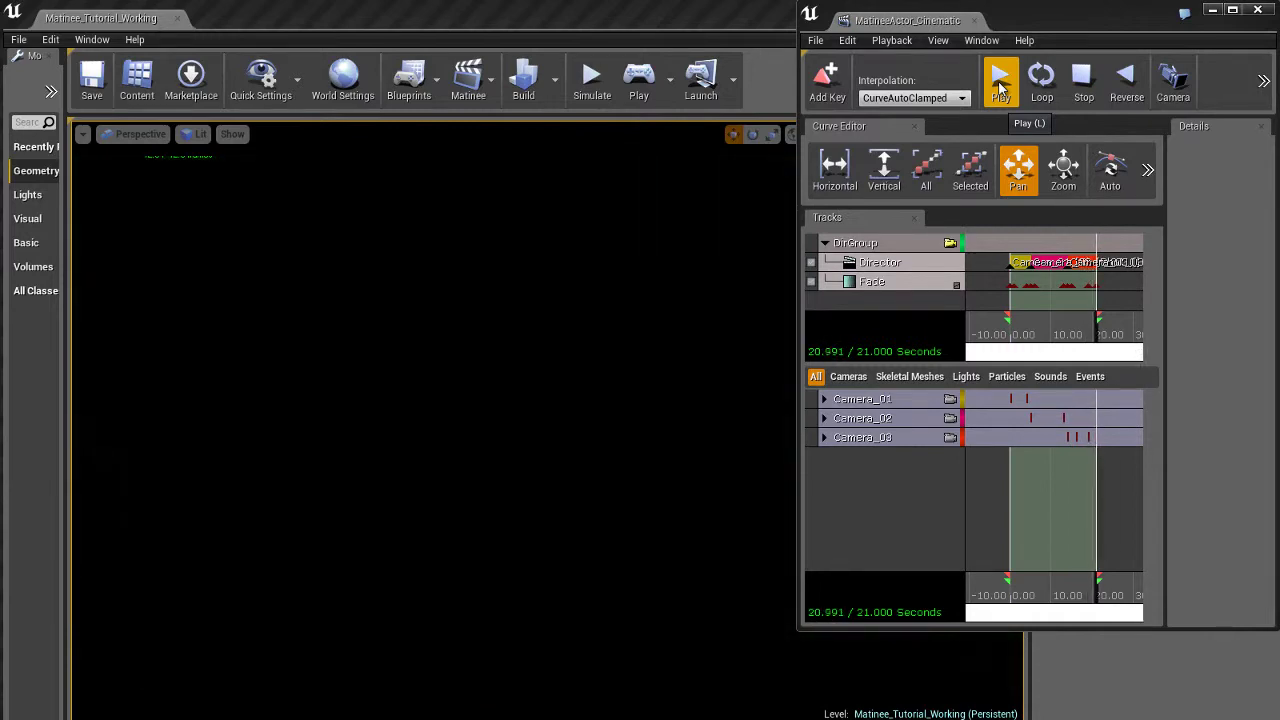
{"action": "left_click", "coordinate": [1084, 88]}
{"action": "left_click", "coordinate": [1078, 188]}
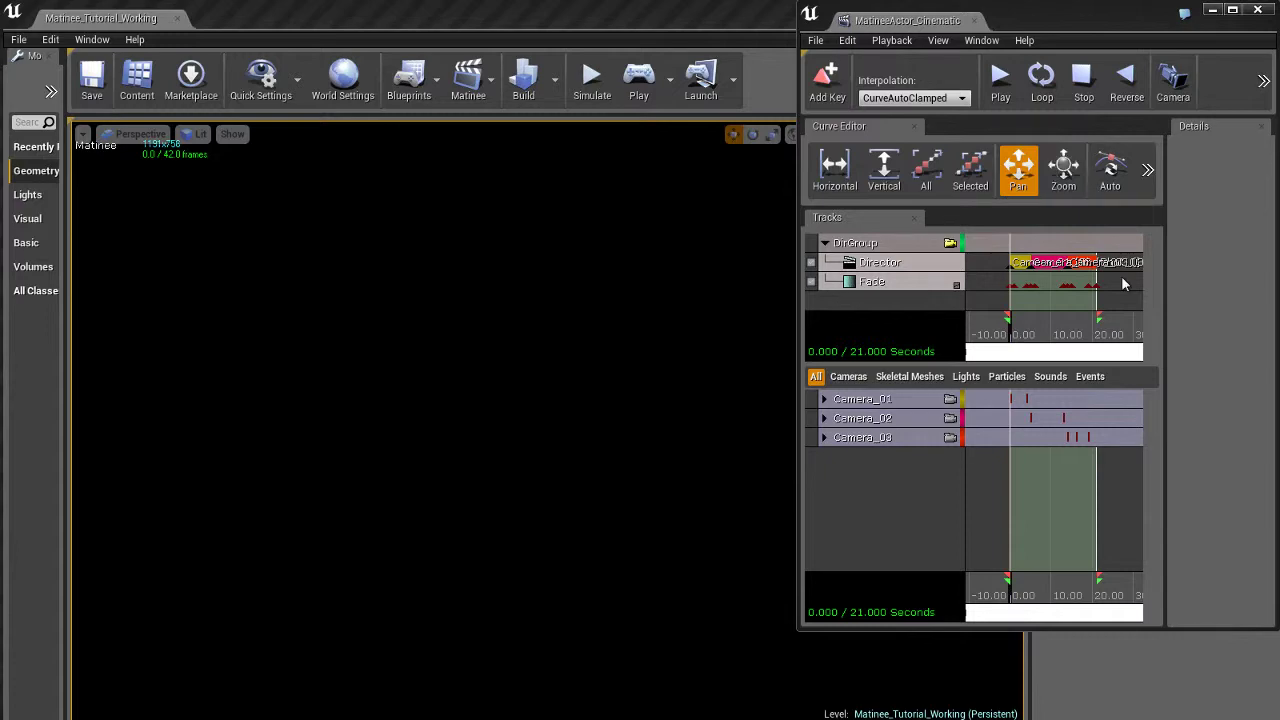
Close the Matinee editor and save the level.
{"action": "middle_click", "coordinate": [931, 22]}
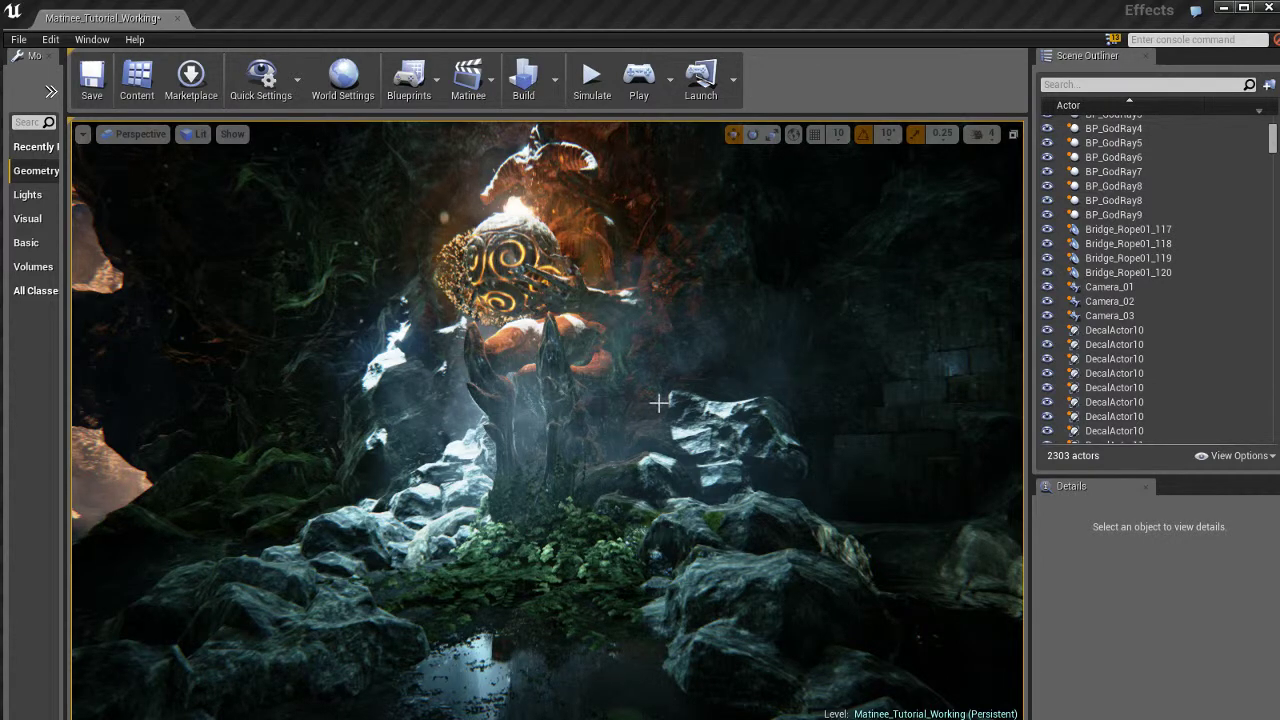
{"action": "key", "text": "ctrl+s"}
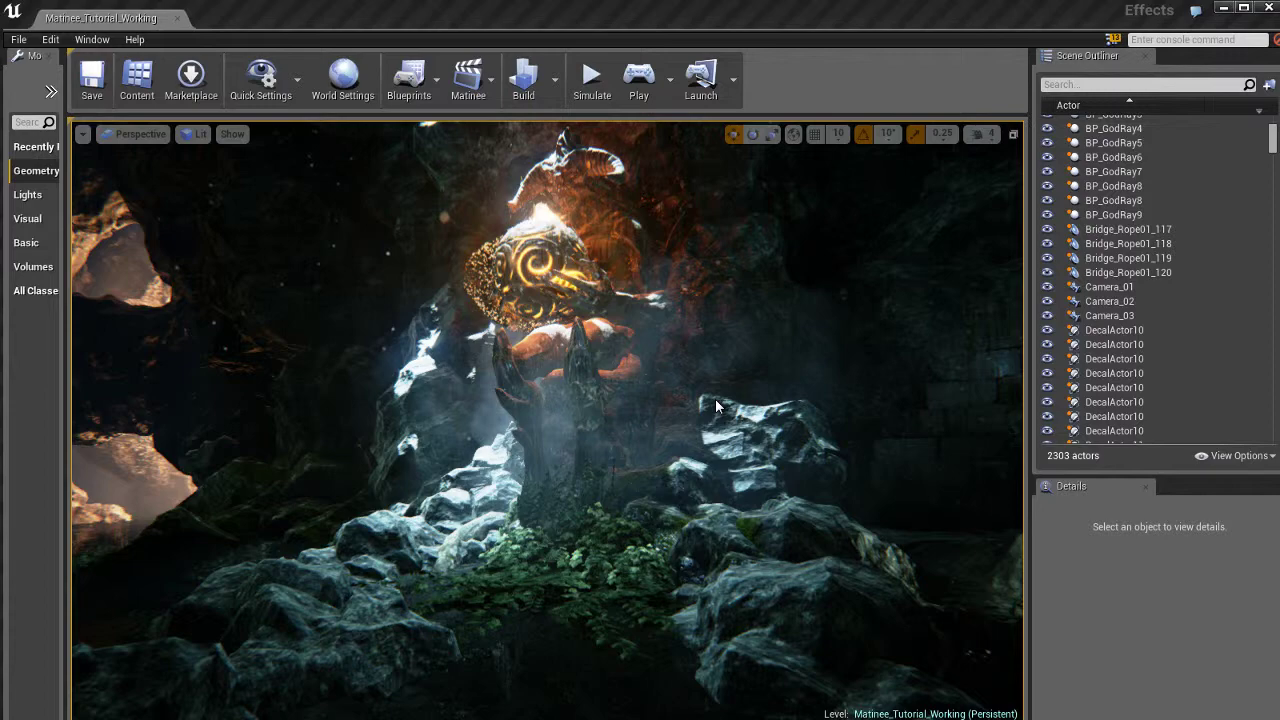
Play the level in the editor to test whether the cinematic runs, and end the play session.
{"action": "key", "text": "alt+p"}
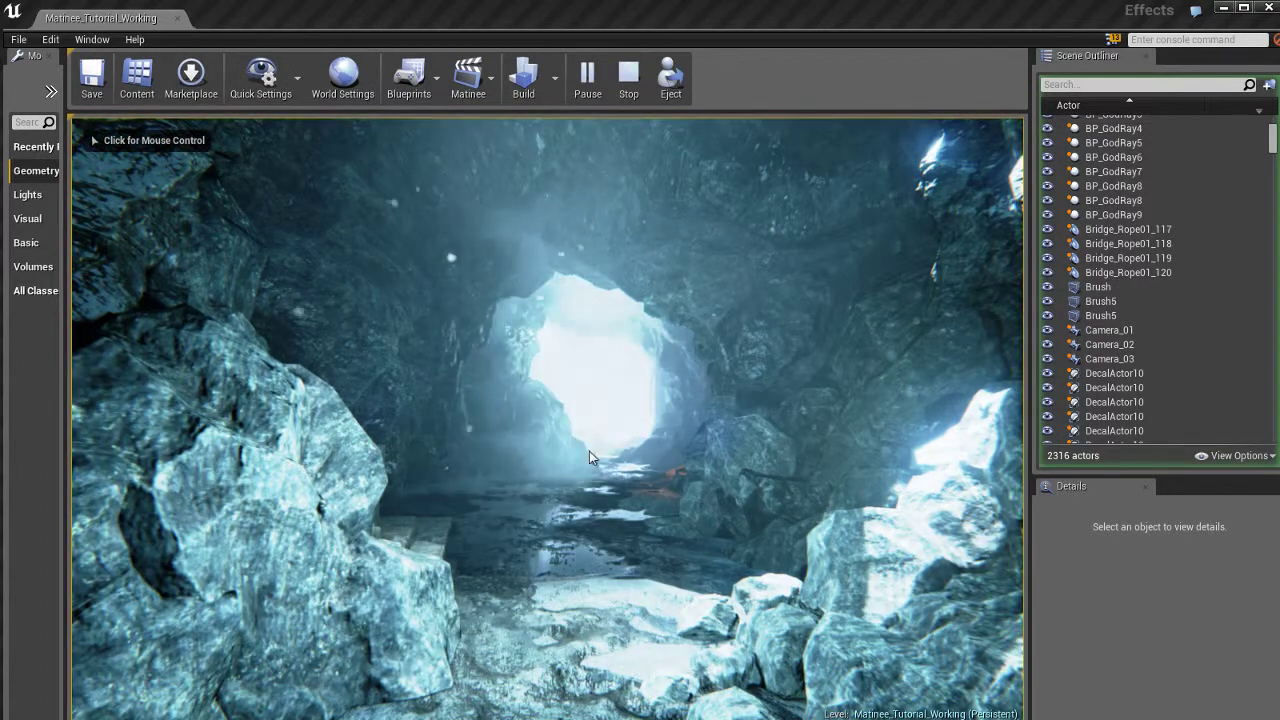
{"action": "left_click", "coordinate": [674, 402]}
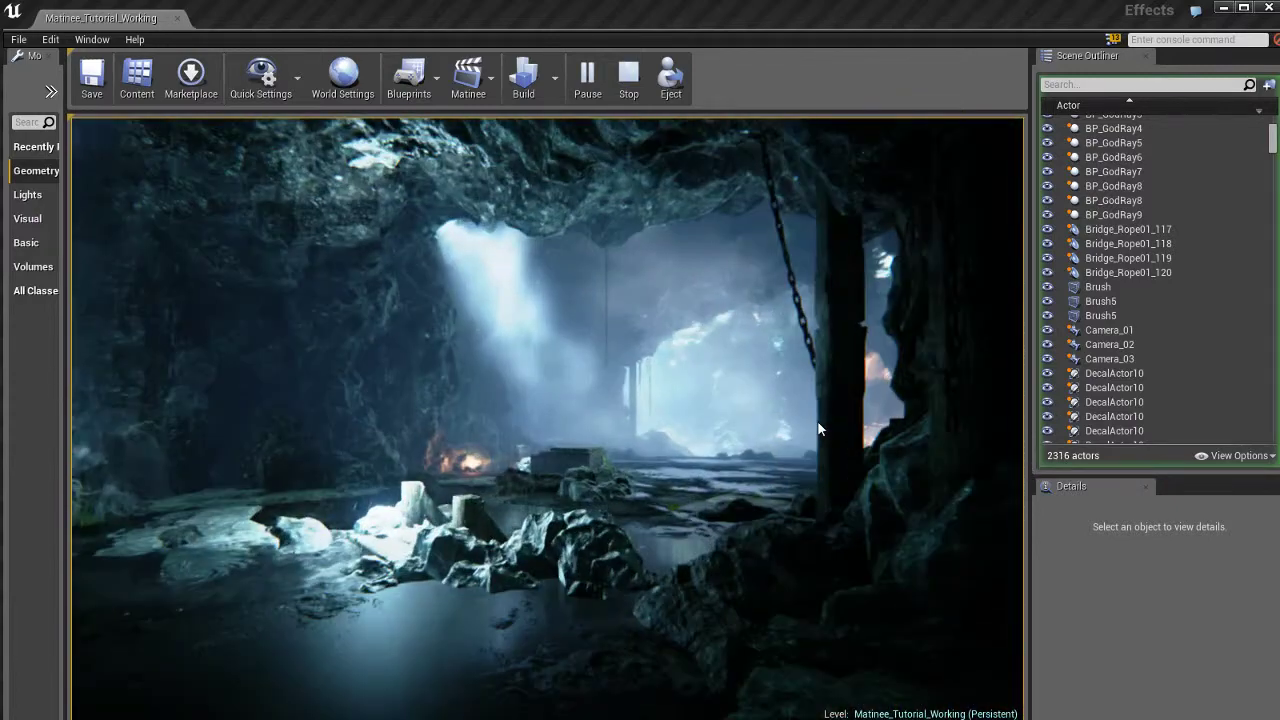
{"action": "key", "text": "Escape"}
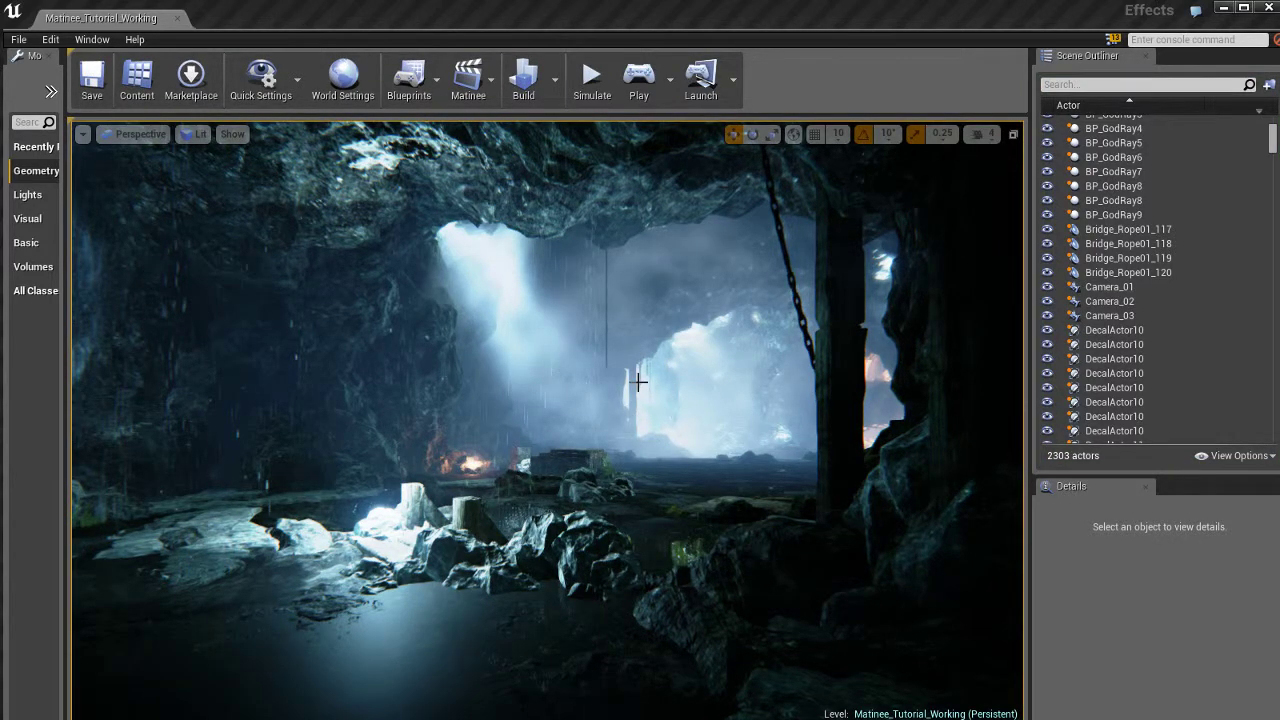
Reopen MatineeActor_Cinematic to look at its tracks and close it again.
{"action": "mouse_move", "coordinate": [620, 386]}
{"action": "right_mouse_down"}
{"action": "mouse_move", "coordinate": [956, 376]}
{"action": "mouse_move", "coordinate": [1260, 403]}
{"action": "mouse_move", "coordinate": [1260, 383]}
{"action": "mouse_move", "coordinate": [937, 354]}
{"action": "mouse_move", "coordinate": [788, 363]}
{"action": "mouse_move", "coordinate": [980, 374]}
{"action": "mouse_move", "coordinate": [974, 349]}
{"action": "mouse_move", "coordinate": [971, 363]}
{"action": "mouse_move", "coordinate": [640, 384]}
{"action": "right_mouse_up"}
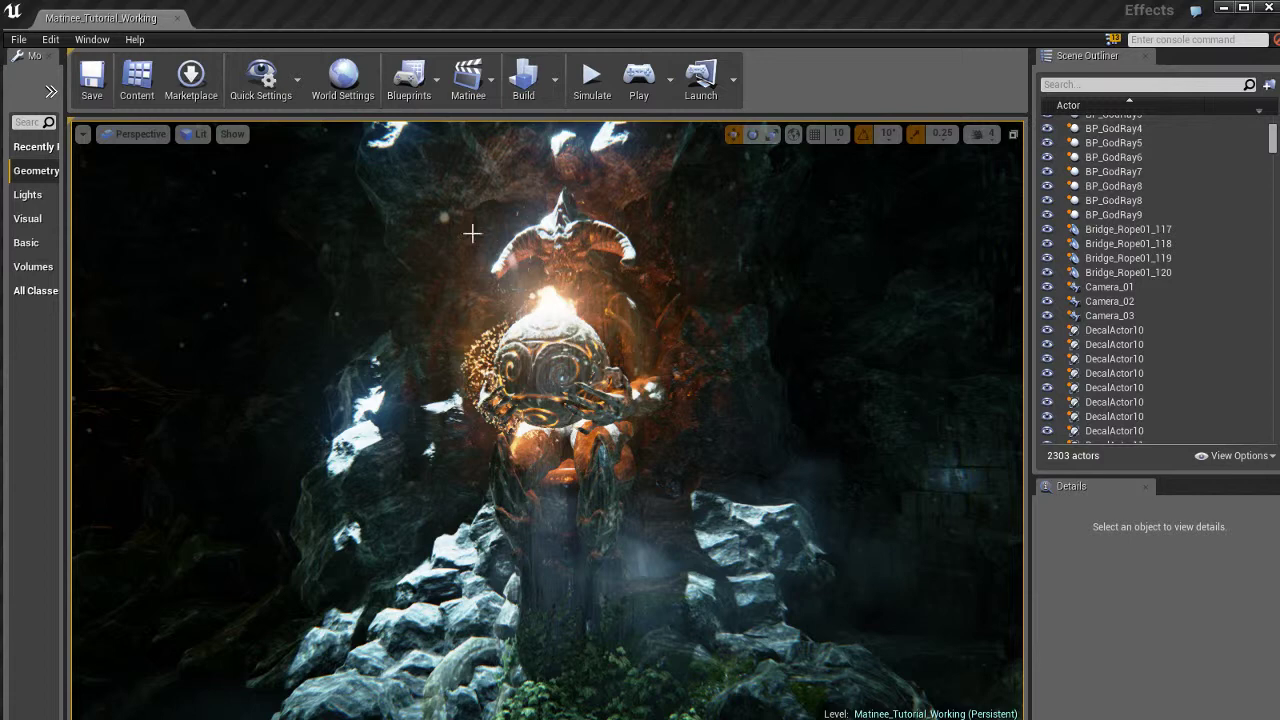
{"action": "left_click", "coordinate": [468, 78]}
{"action": "left_click", "coordinate": [520, 182]}
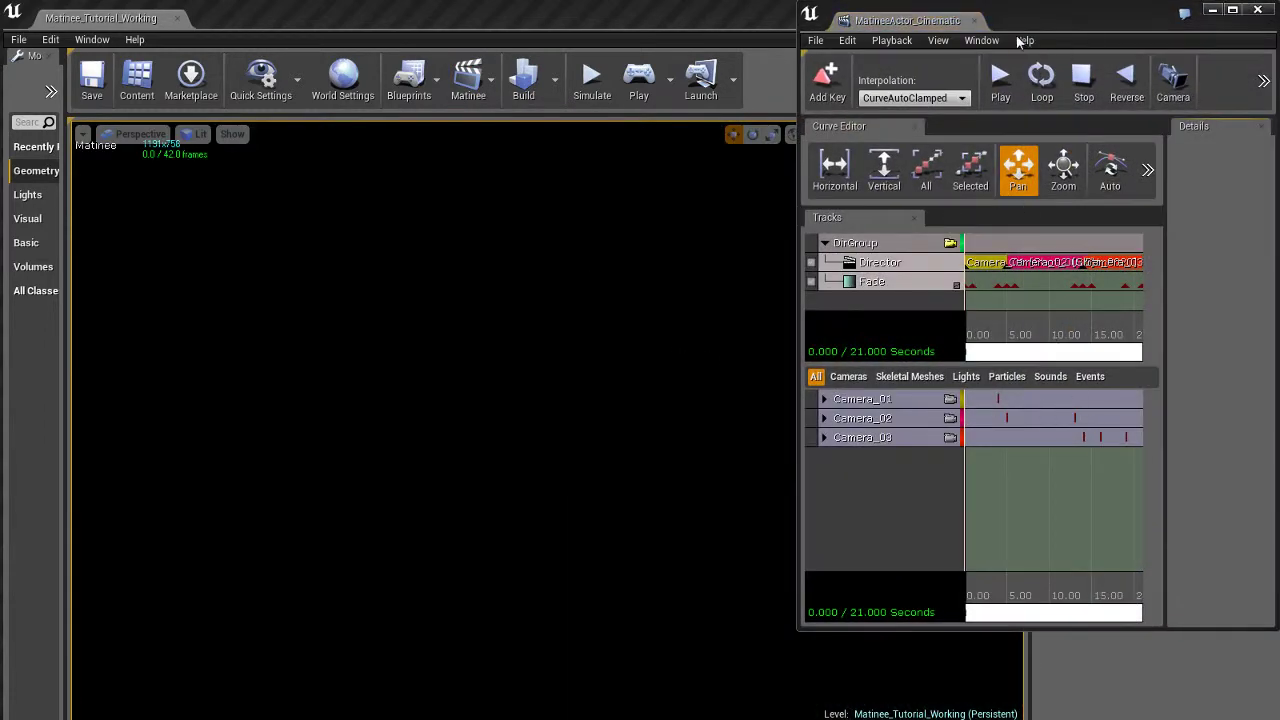
{"action": "left_click", "coordinate": [974, 20]}
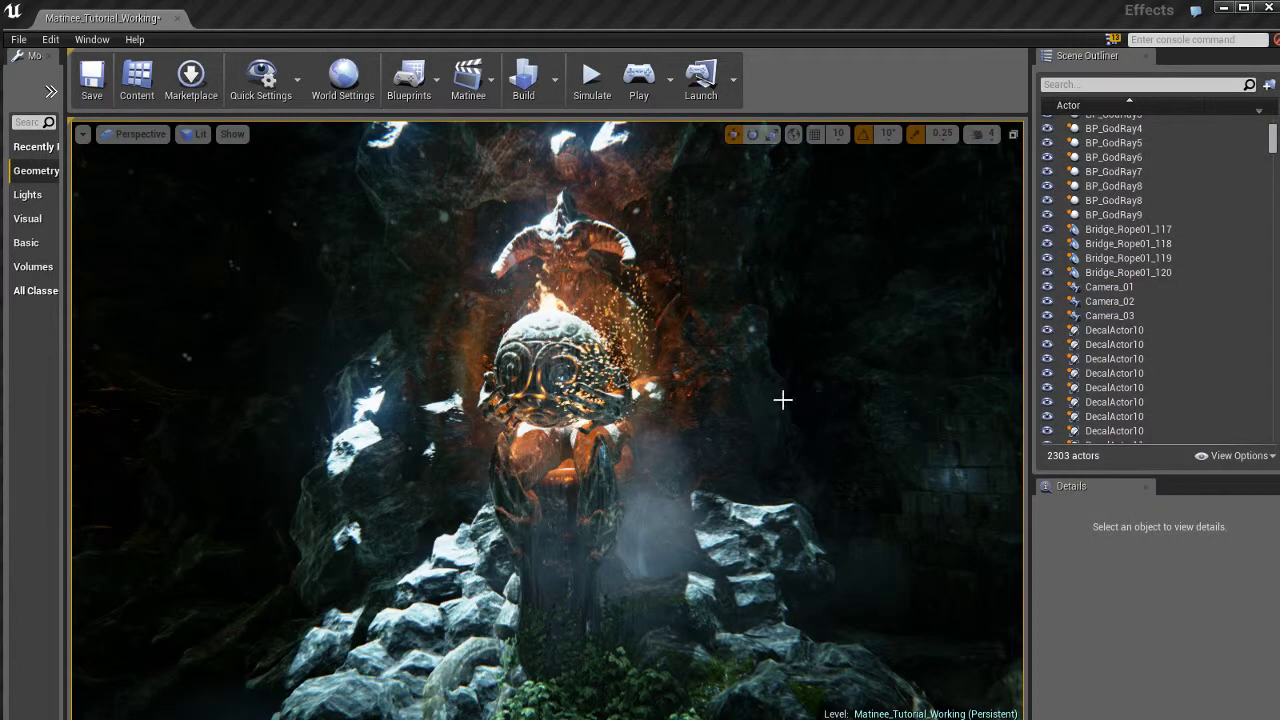